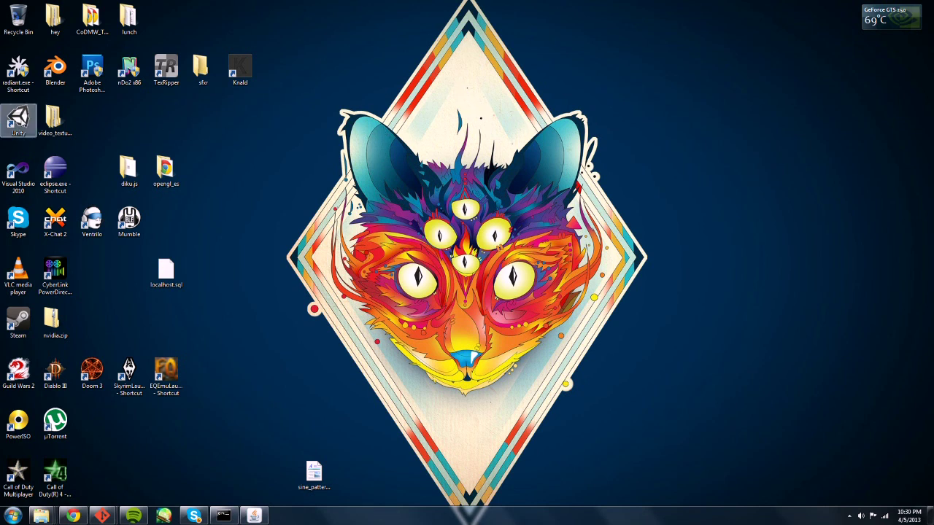
Launch Unity into a new untitled project and close the Welcome To Unity dialog.
{"action": "double_click", "coordinate": [18, 118]}
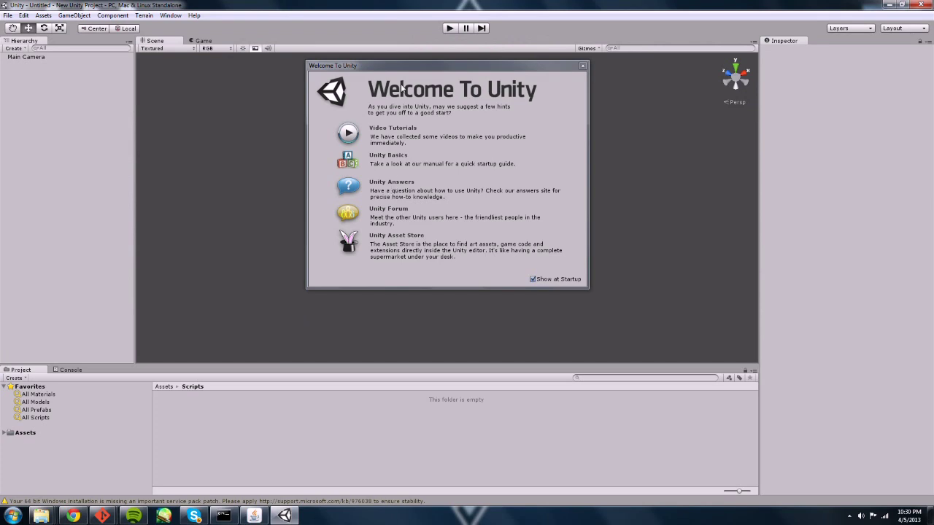
{"action": "left_click", "coordinate": [583, 67]}
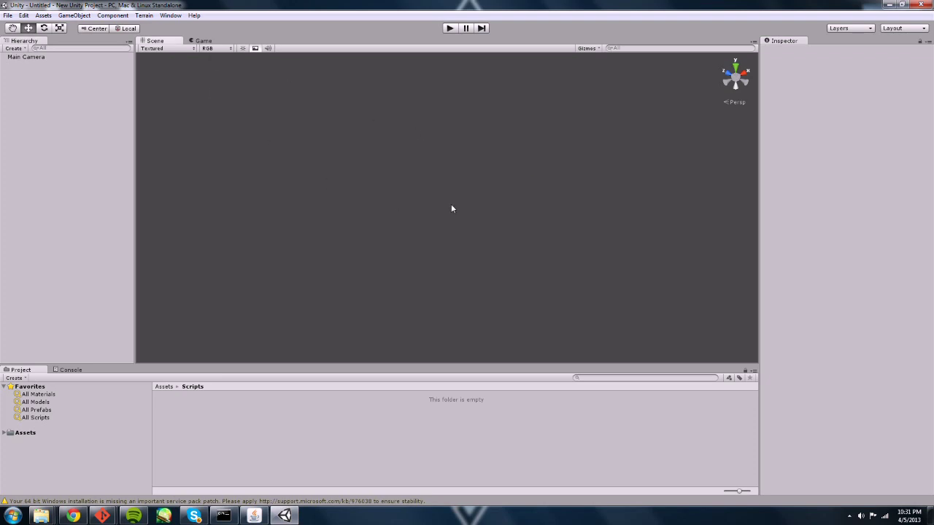
Delete the Main Camera from the Hierarchy so the scene is empty.
{"action": "left_click", "coordinate": [74, 16]}
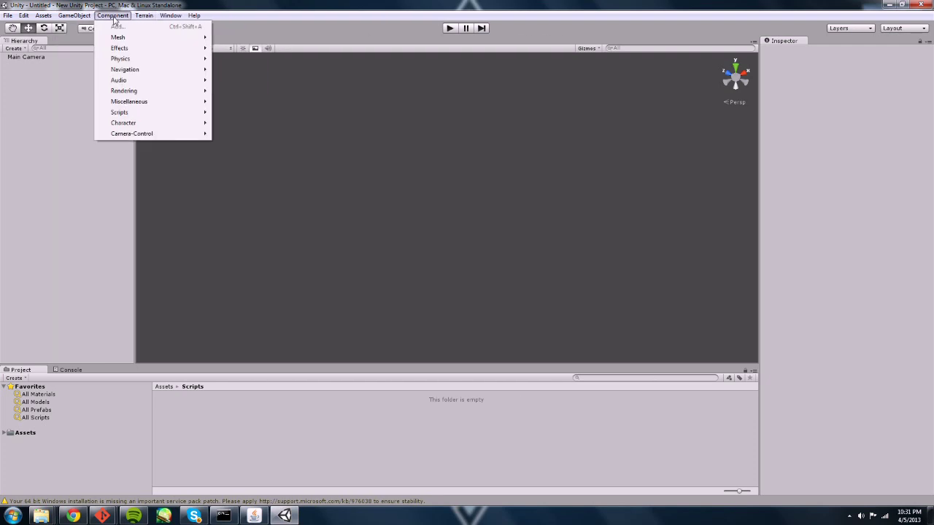
{"action": "left_click", "coordinate": [454, 41]}
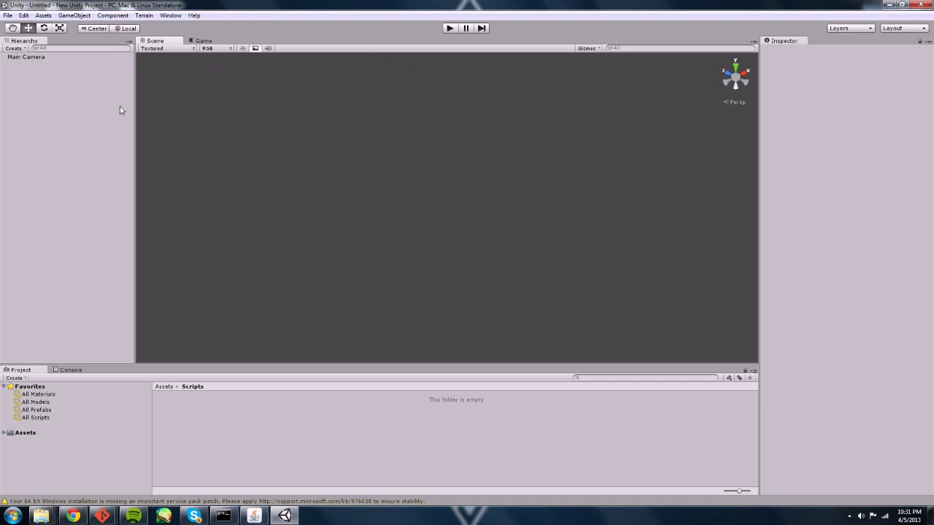
{"action": "left_click", "coordinate": [32, 60]}
{"action": "key", "text": "Delete"}
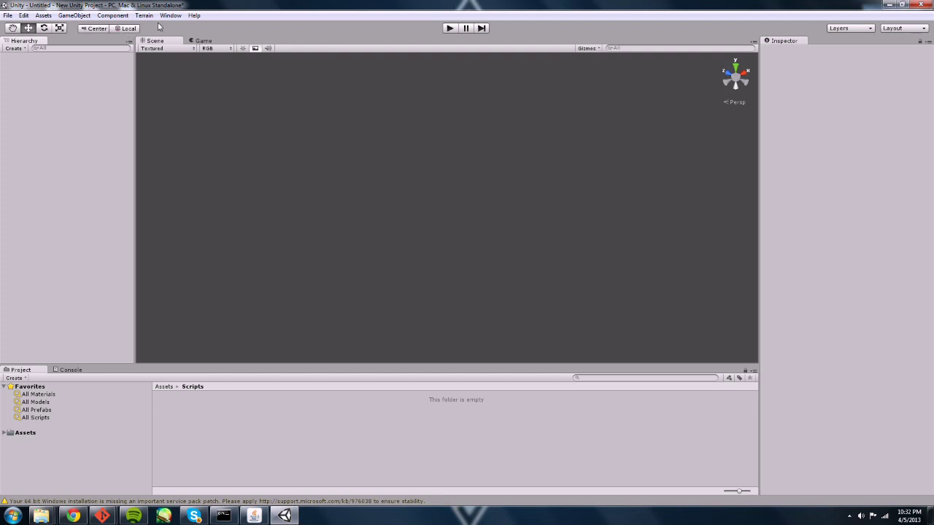
Create an empty GameObject and set its Position to X 0, Y 0, Z 0.
{"action": "left_click", "coordinate": [118, 16]}
{"action": "mouse_move", "coordinate": [74, 15]}
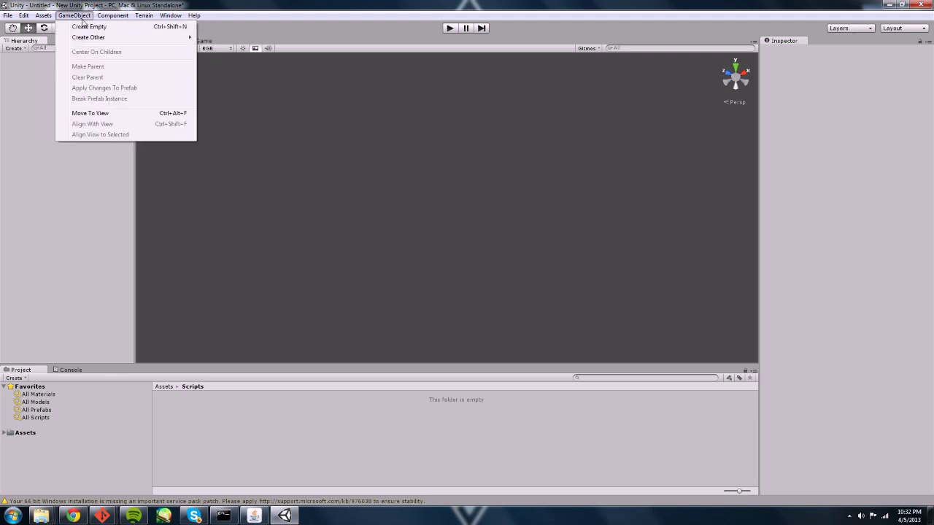
{"action": "left_click", "coordinate": [110, 27]}
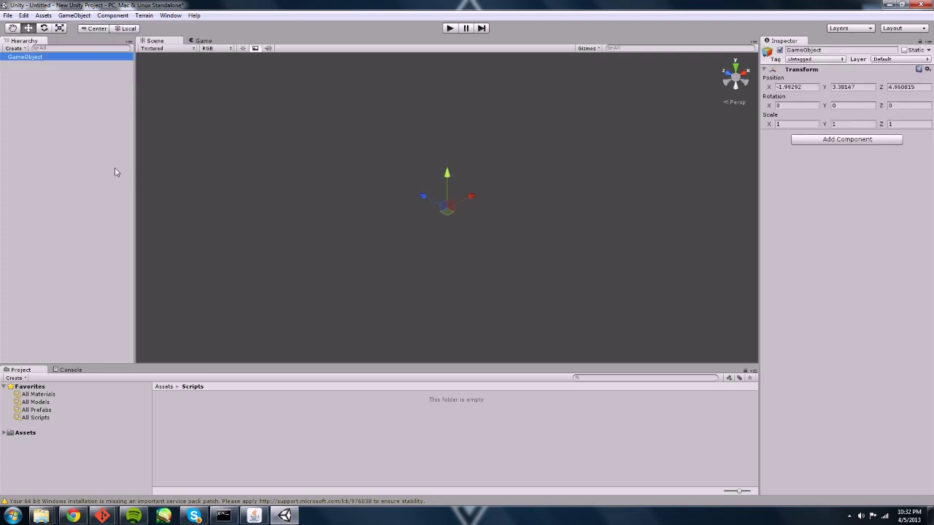
{"action": "left_click", "coordinate": [799, 87]}
{"action": "type", "text": "0"}
{"action": "key", "text": "Tab"}
{"action": "type", "text": "0"}
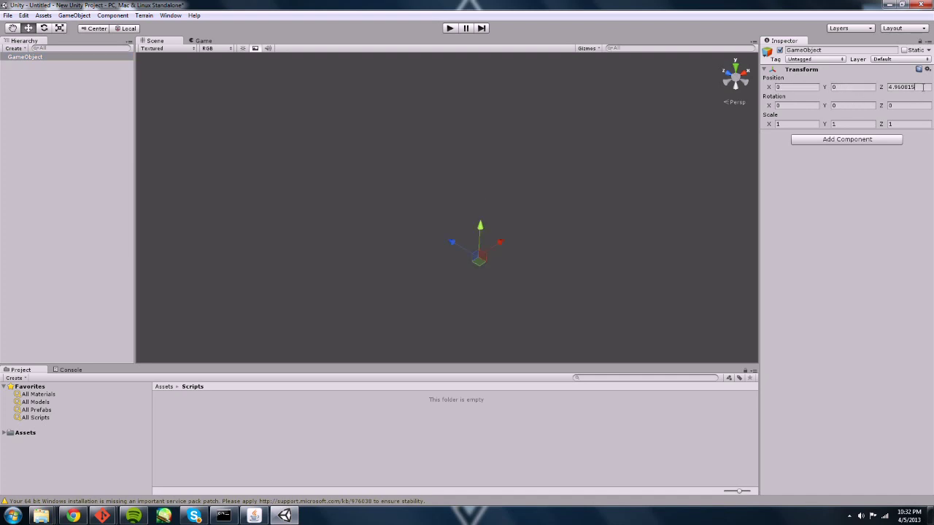
{"action": "key", "text": "Tab"}
{"action": "type", "text": "0"}
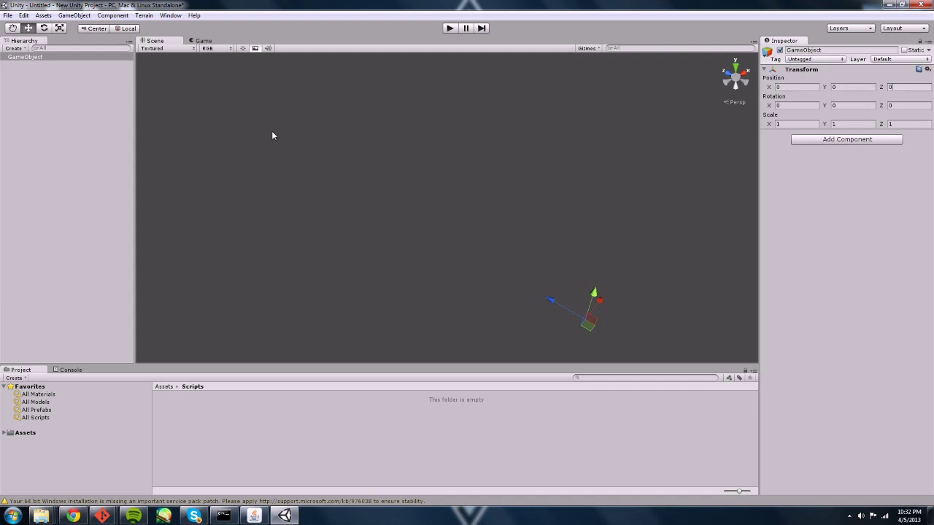
{"action": "scroll", "coordinate": [577, 177], "scroll_direction": "down", "scroll_amount": 2}
Rename the GameObject in the Hierarchy to 'CameraTarget' via its Rename action.
{"action": "left_click", "coordinate": [58, 117]}
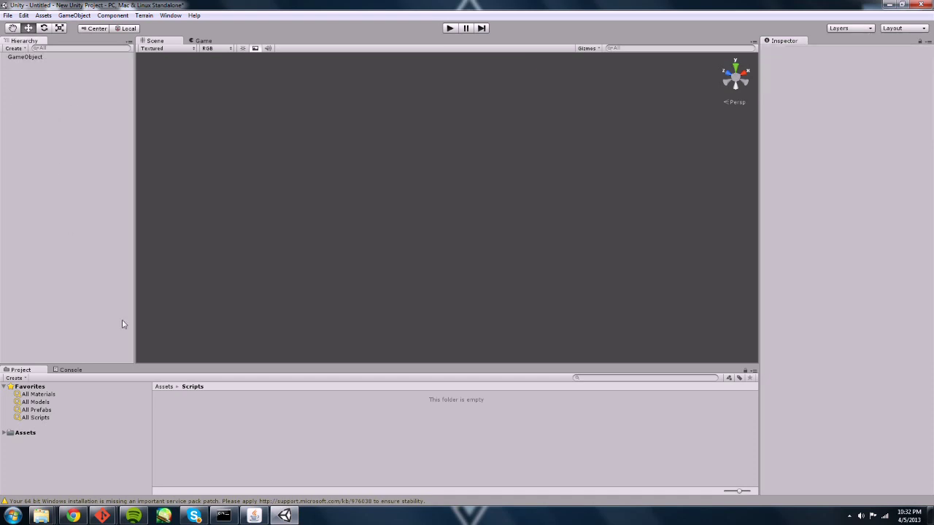
{"action": "left_click", "coordinate": [25, 58]}
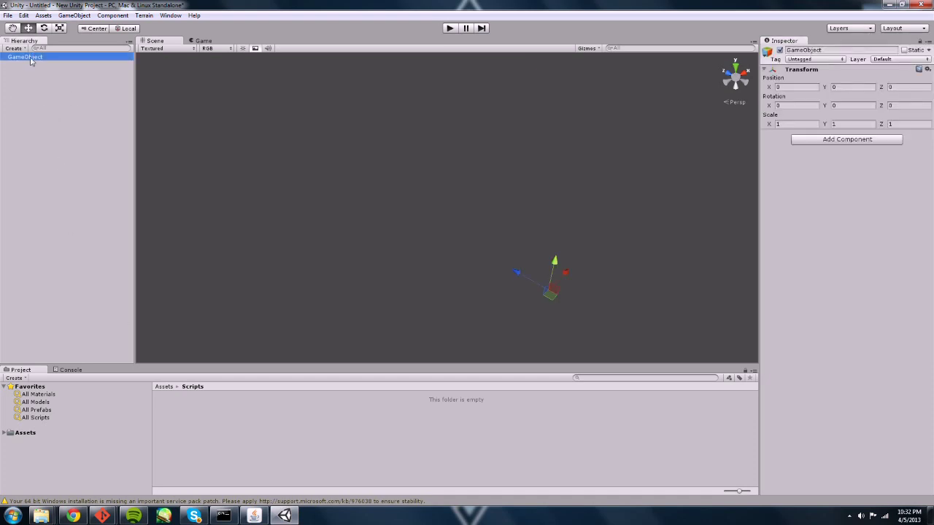
{"action": "right_click", "coordinate": [33, 61]}
{"action": "left_click", "coordinate": [59, 101]}
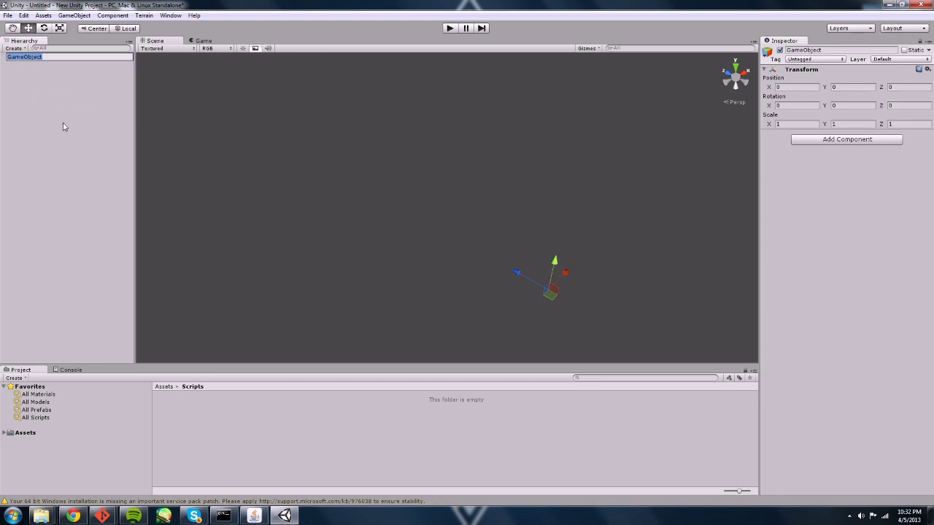
{"action": "type", "text": "CameraTarget"}
{"action": "left_click", "coordinate": [63, 123]}
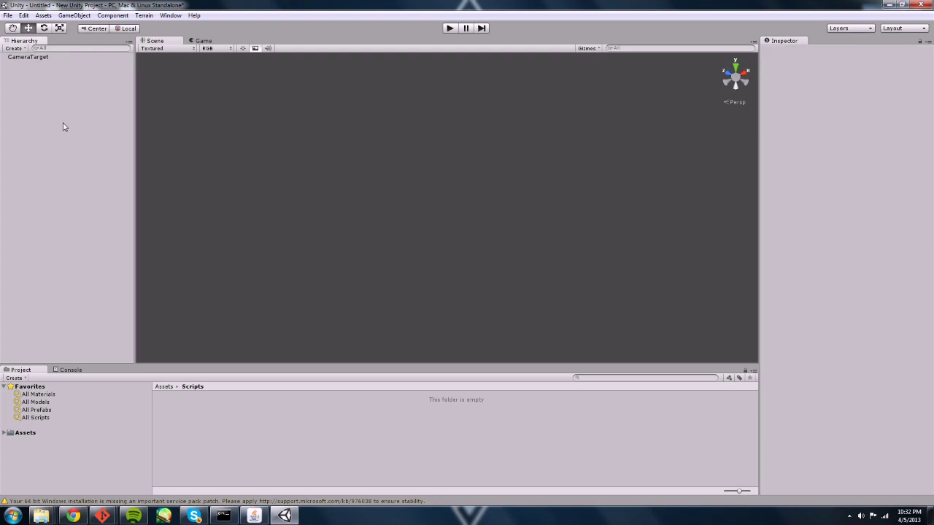
{"action": "left_click", "coordinate": [21, 59]}
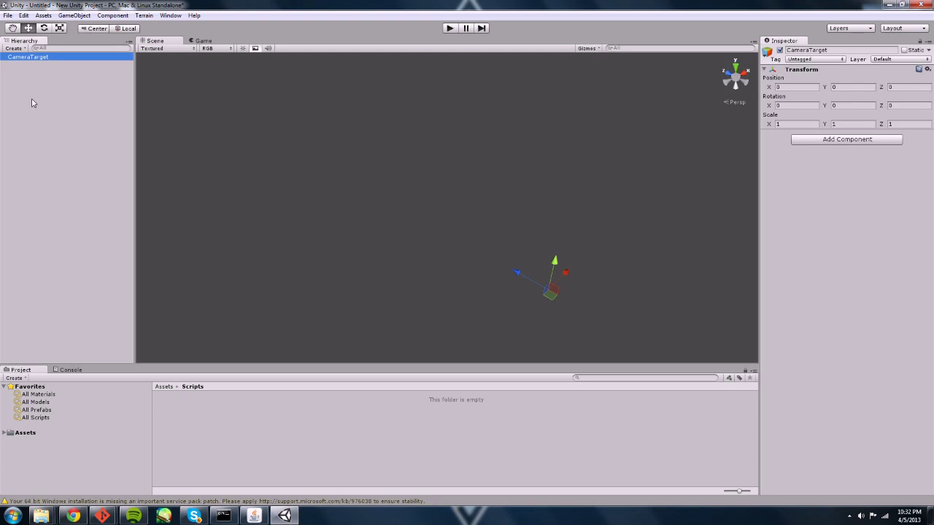
{"action": "left_click", "coordinate": [31, 103]}
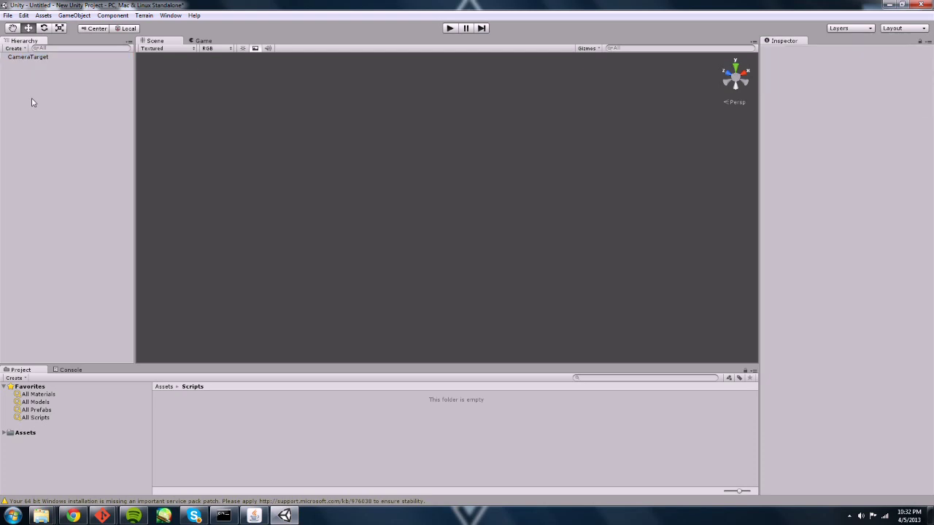
{"action": "left_click", "coordinate": [69, 16]}
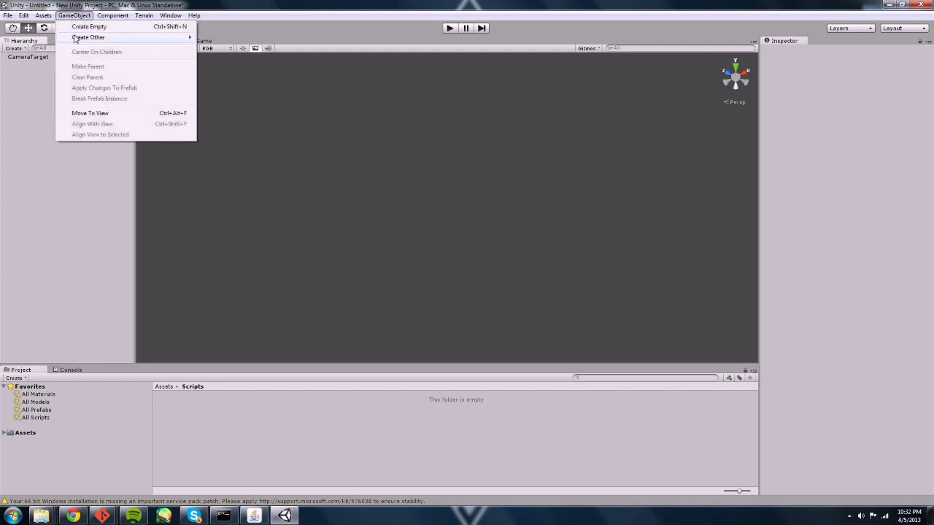
Add a new Camera from GameObject > Create Other and select it.
{"action": "mouse_move", "coordinate": [77, 37]}
{"action": "left_click", "coordinate": [221, 48]}
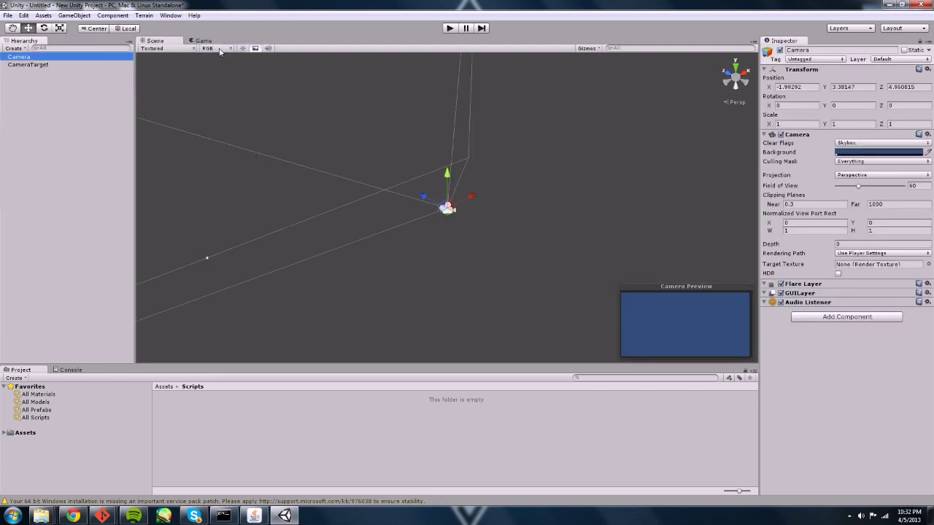
{"action": "left_click", "coordinate": [79, 143]}
{"action": "left_click", "coordinate": [16, 57]}
Set the Camera's Position to X 0, Y 0, Z -10.
{"action": "left_click", "coordinate": [814, 86]}
{"action": "key", "text": "ctrl+a"}
{"action": "type", "text": "0"}
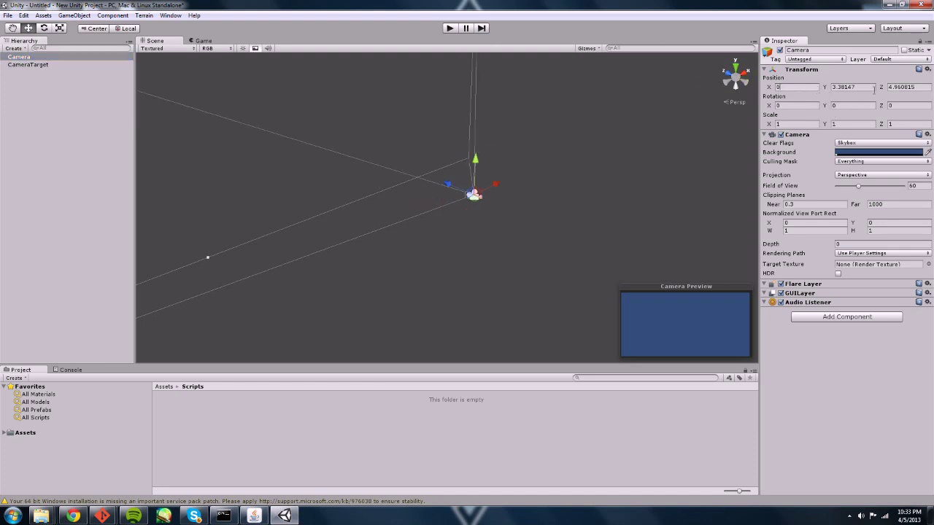
{"action": "left_click", "coordinate": [862, 87]}
{"action": "type", "text": "0"}
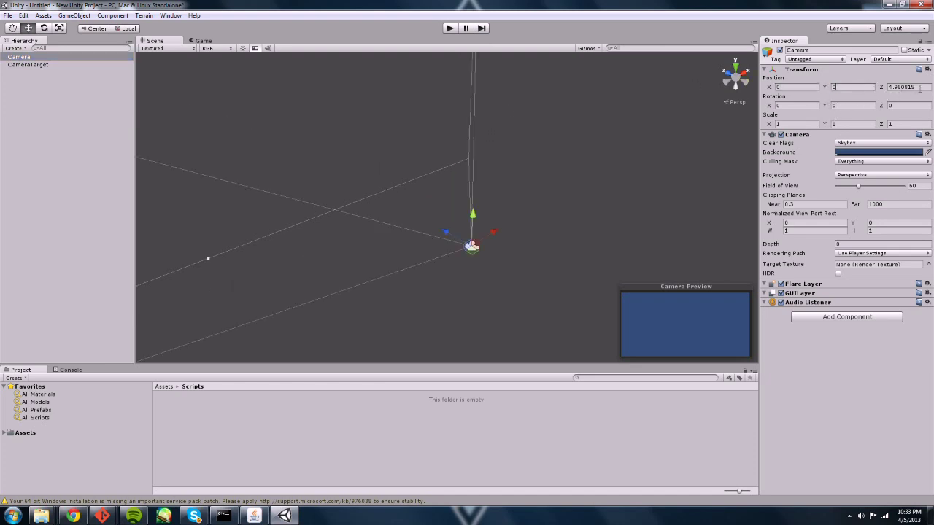
{"action": "key", "text": "Tab"}
{"action": "key", "text": "BackSpace"}
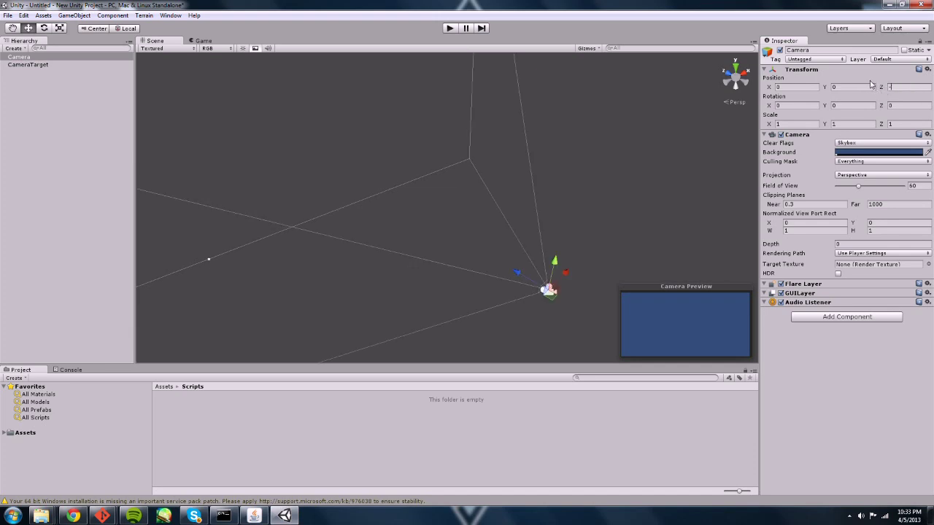
{"action": "type", "text": "-10"}
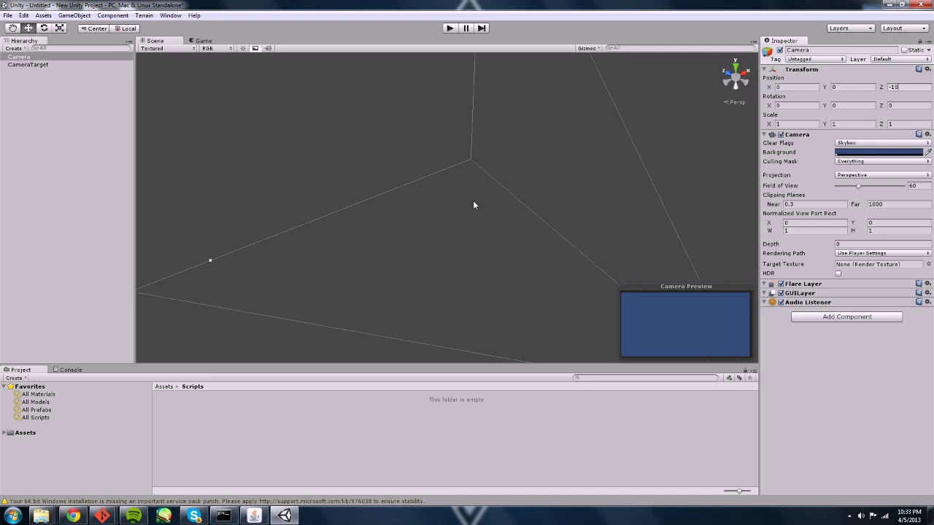
{"action": "scroll", "coordinate": [488, 202], "scroll_direction": "down", "scroll_amount": 5}
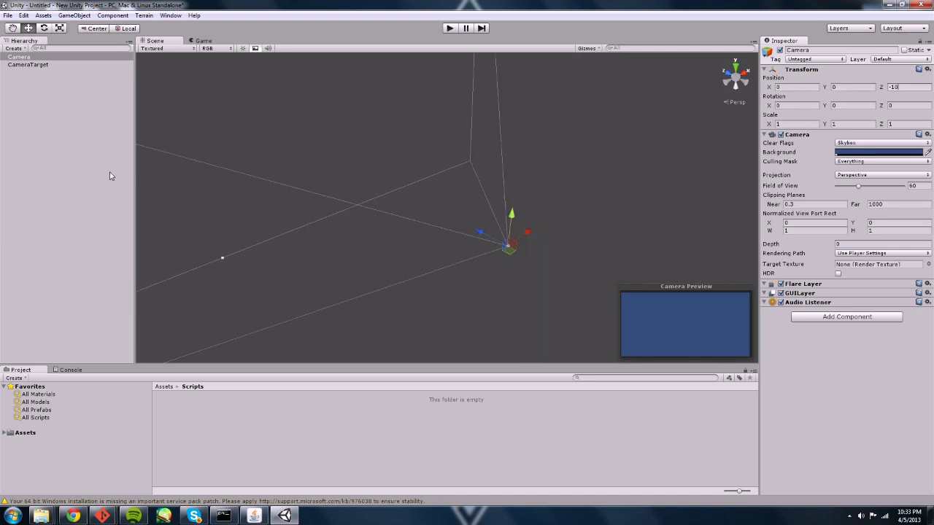
{"action": "left_click", "coordinate": [99, 240]}
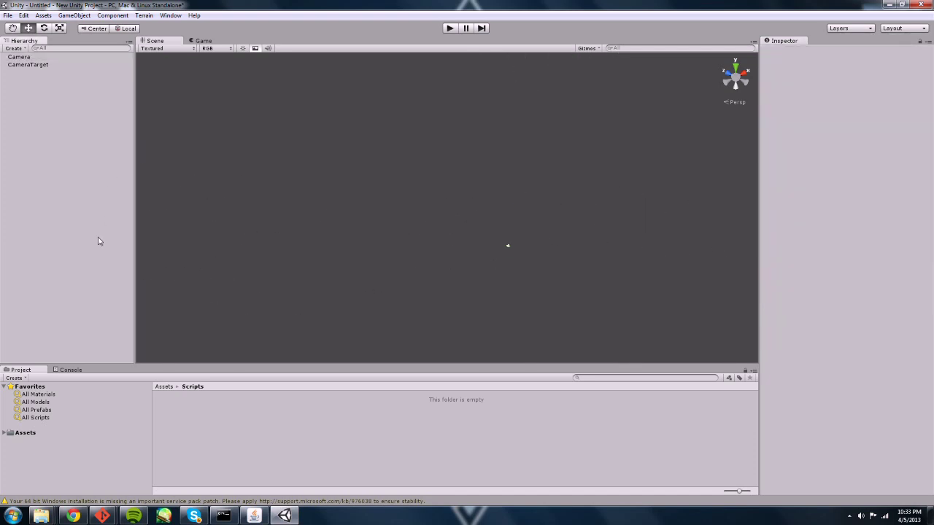
{"action": "left_click", "coordinate": [46, 66]}
Drag Camera onto CameraTarget to parent it, expand CameraTarget, then reselect CameraTarget.
{"action": "left_click", "coordinate": [26, 58]}
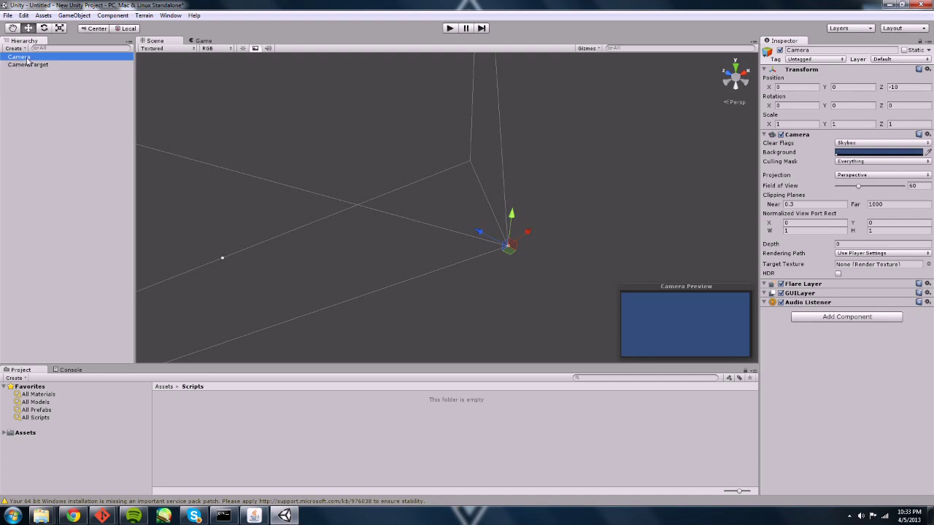
{"action": "left_click_drag", "start_coordinate": [27, 62], "coordinate": [42, 65]}
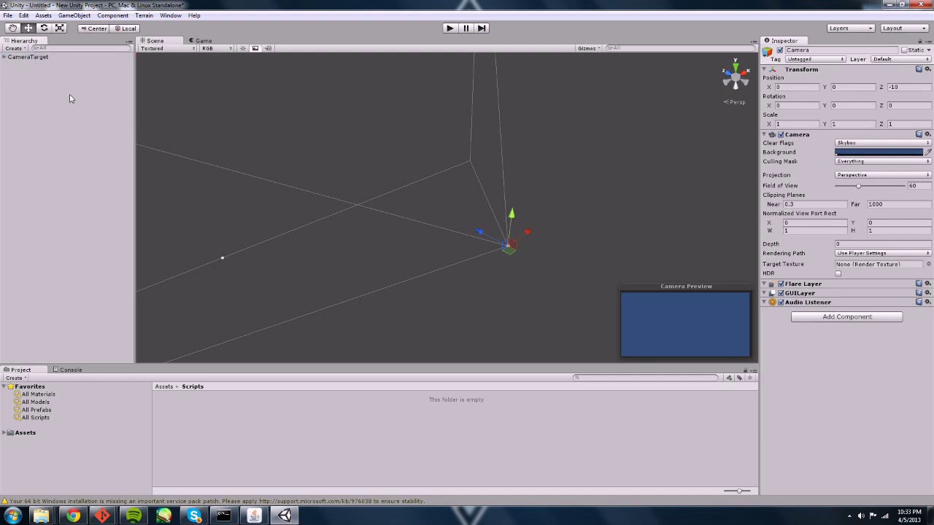
{"action": "left_click", "coordinate": [39, 58]}
{"action": "left_click", "coordinate": [4, 57]}
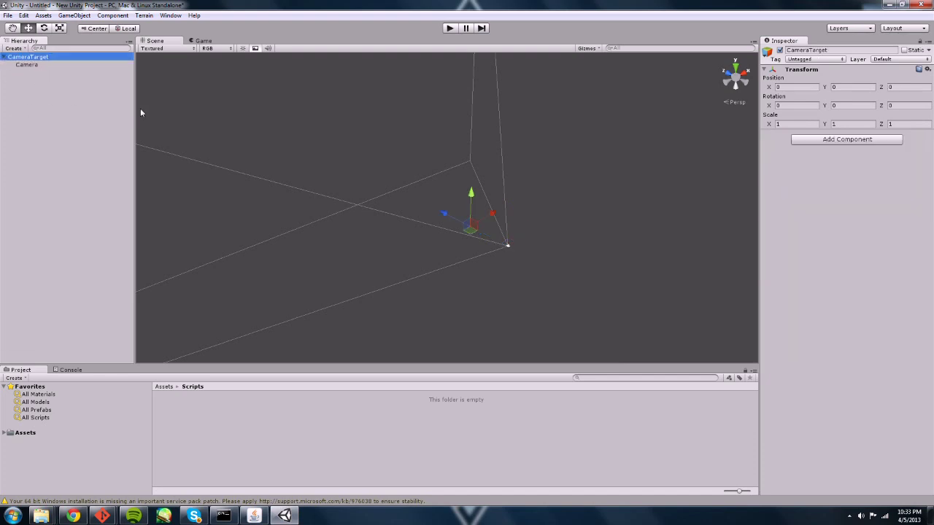
{"action": "left_click", "coordinate": [35, 66]}
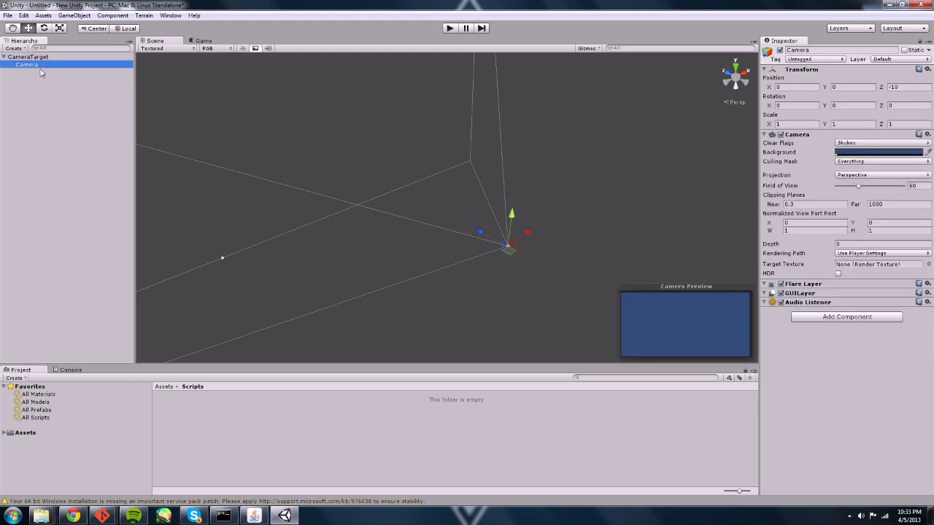
{"action": "left_click", "coordinate": [35, 59]}
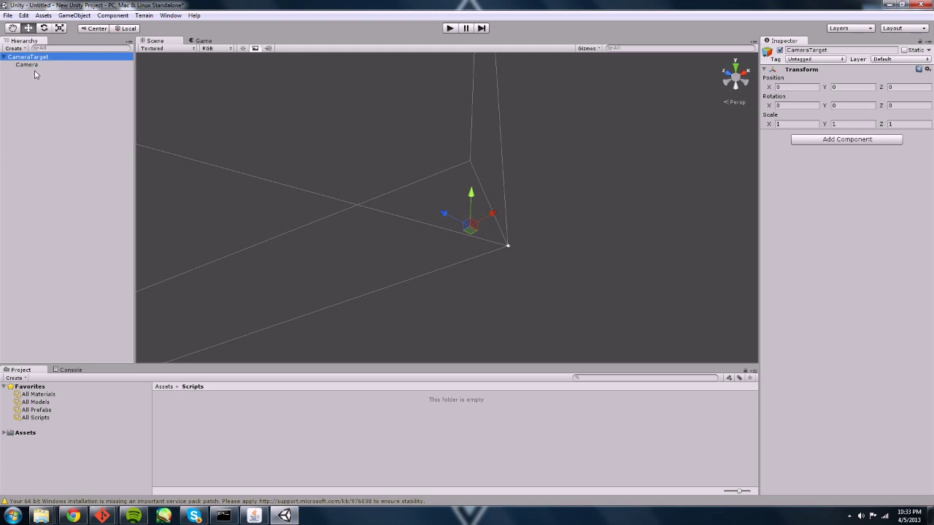
Set CameraTarget's Rotation to X 30 and Y 45, then orbit the Scene view.
{"action": "left_click", "coordinate": [795, 105]}
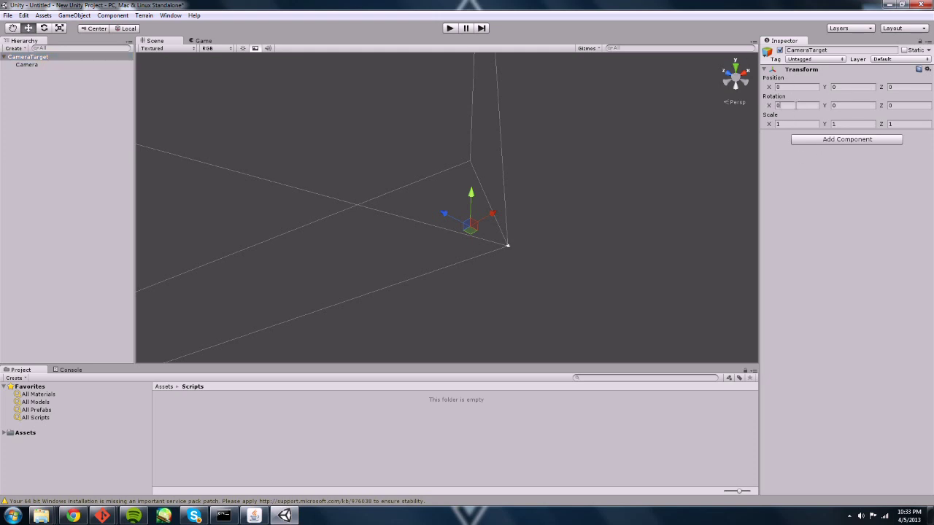
{"action": "key", "text": "BackSpace"}
{"action": "type", "text": "30"}
{"action": "left_click", "coordinate": [851, 106]}
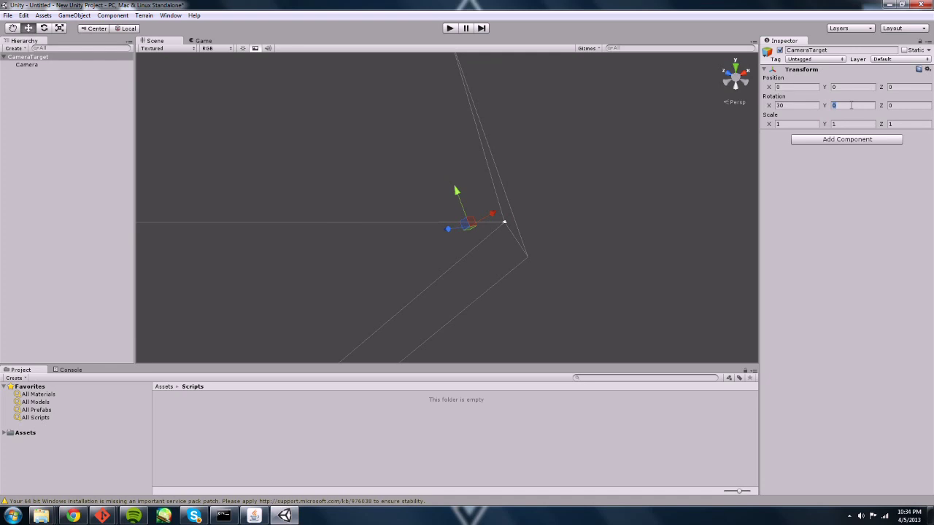
{"action": "type", "text": "45"}
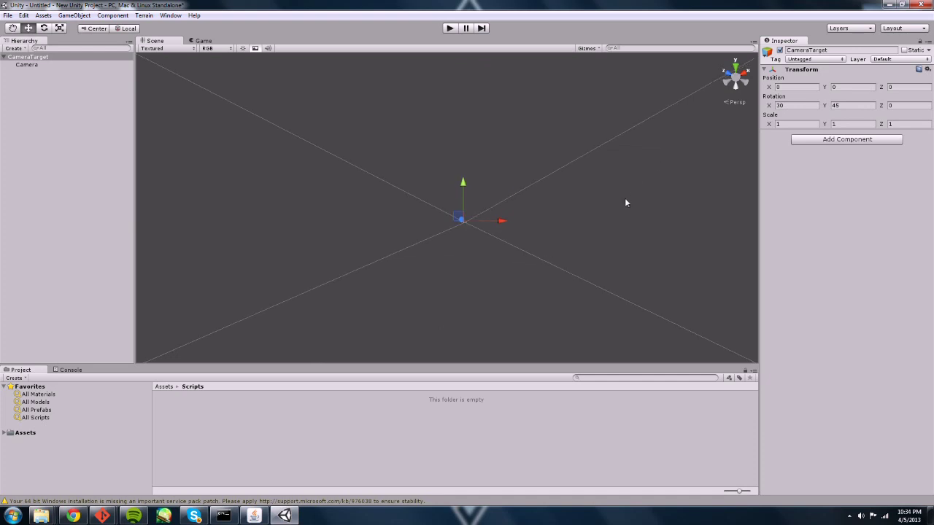
{"action": "scroll", "coordinate": [625, 197], "scroll_direction": "down", "scroll_amount": 3}
{"action": "scroll", "coordinate": [616, 193], "scroll_direction": "down", "scroll_amount": 2}
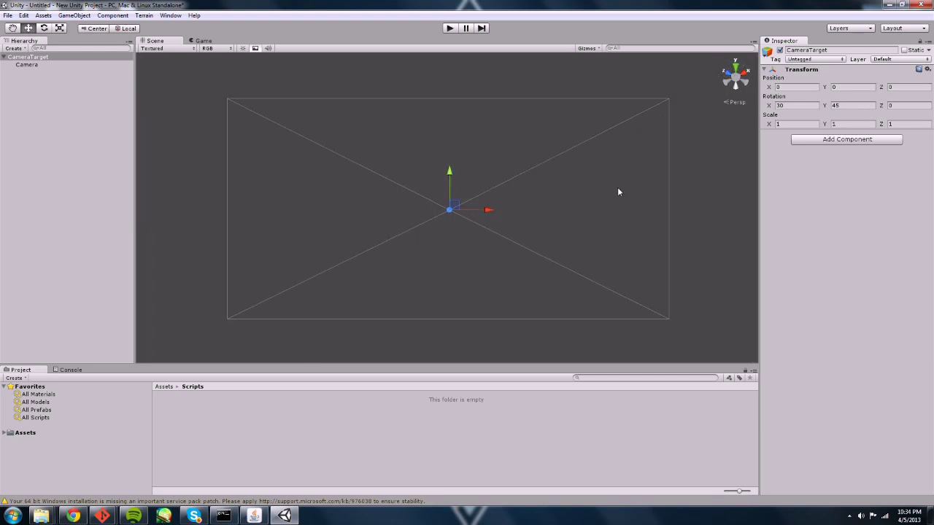
{"action": "left_click_drag", "start_coordinate": [693, 209], "coordinate": [462, 224], "text": "alt"}
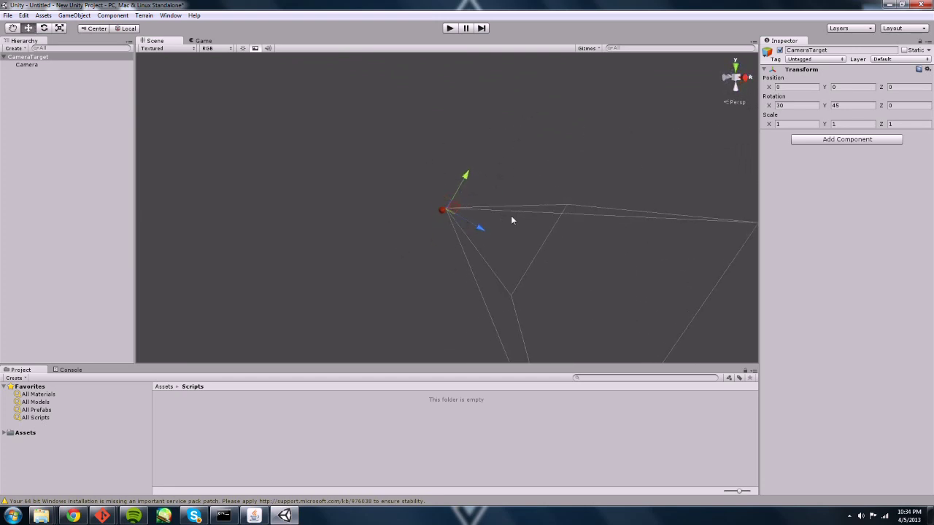
Switch the child Camera's Projection to Orthographic and orbit to view its box frustum.
{"action": "left_click", "coordinate": [34, 65]}
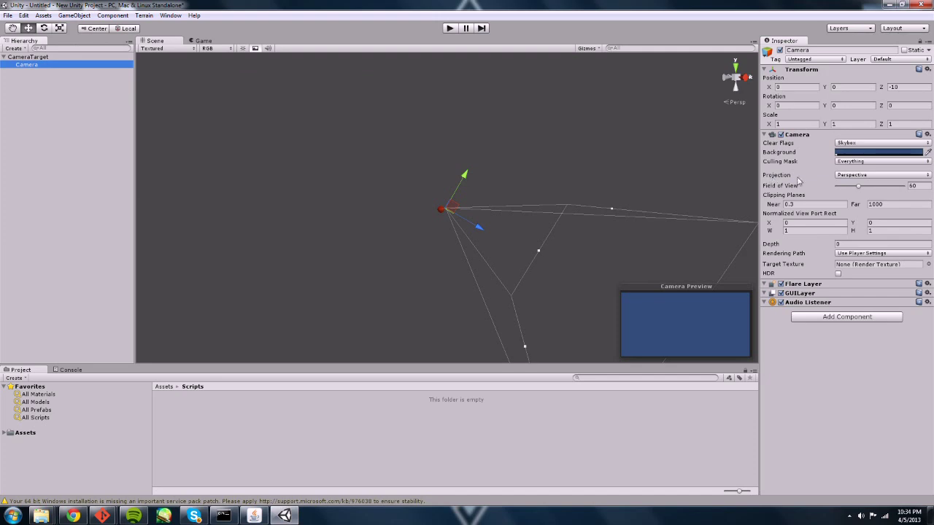
{"action": "left_click", "coordinate": [867, 176]}
{"action": "left_click", "coordinate": [876, 199]}
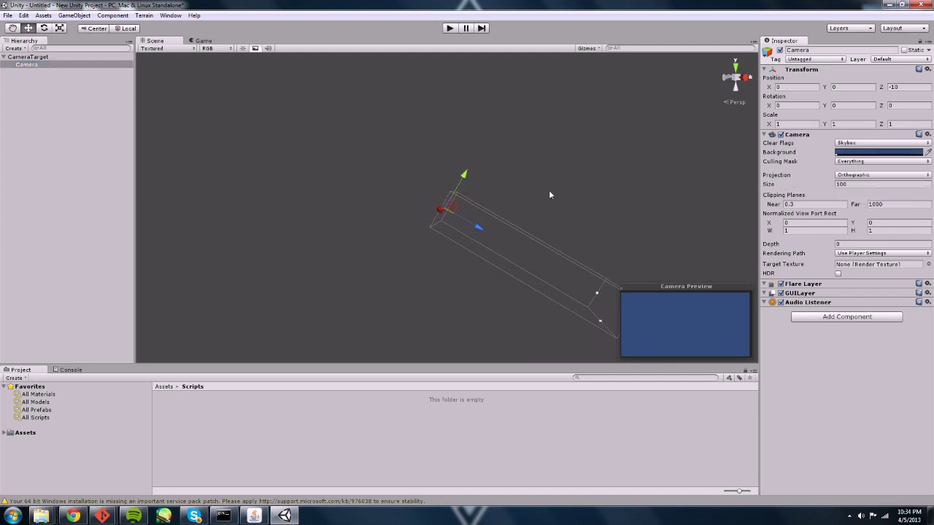
{"action": "left_click_drag", "start_coordinate": [550, 194], "coordinate": [428, 104], "text": "alt"}
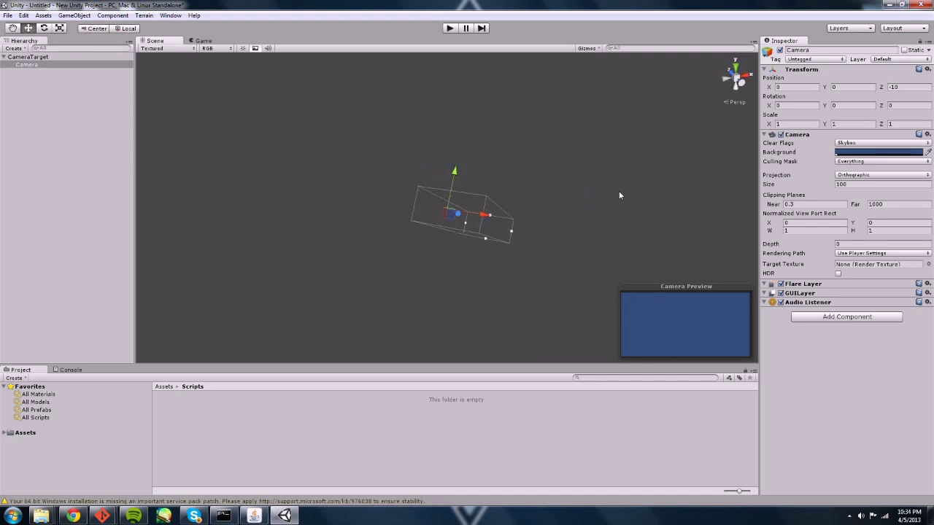
{"action": "left_click_drag", "start_coordinate": [617, 192], "coordinate": [524, 306], "text": "alt"}
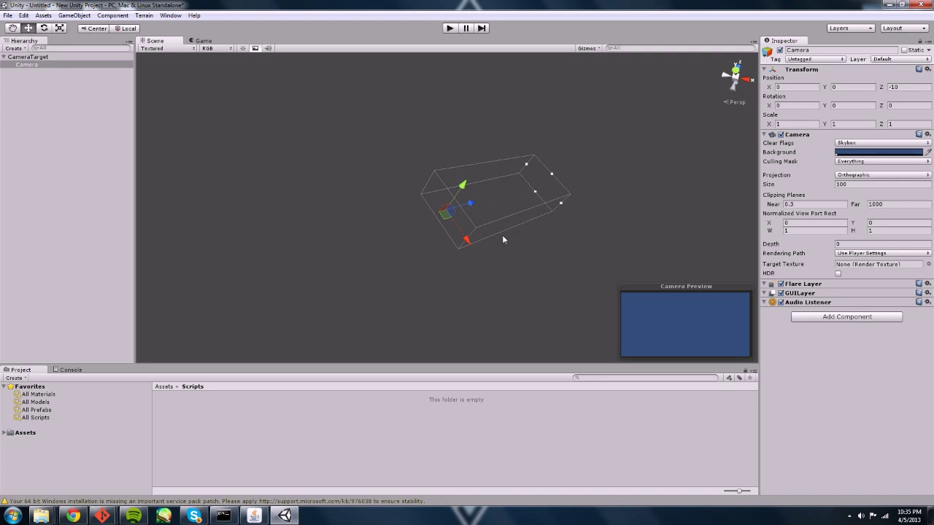
Change the orthographic Camera's Size from 100 to 10 and Far clipping plane to 50.
{"action": "left_click_drag", "start_coordinate": [455, 294], "coordinate": [299, 167], "text": "alt"}
{"action": "scroll", "coordinate": [406, 177], "scroll_direction": "down", "scroll_amount": 3}
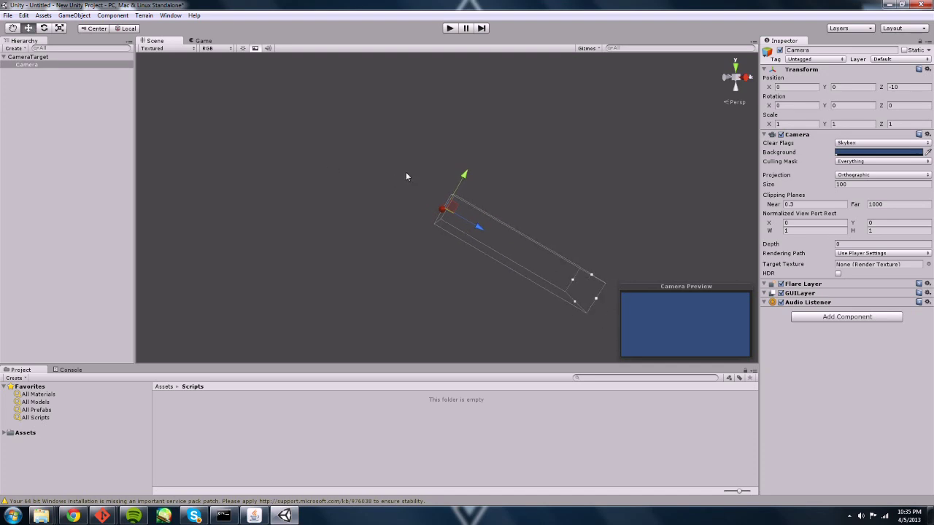
{"action": "left_click", "coordinate": [854, 185]}
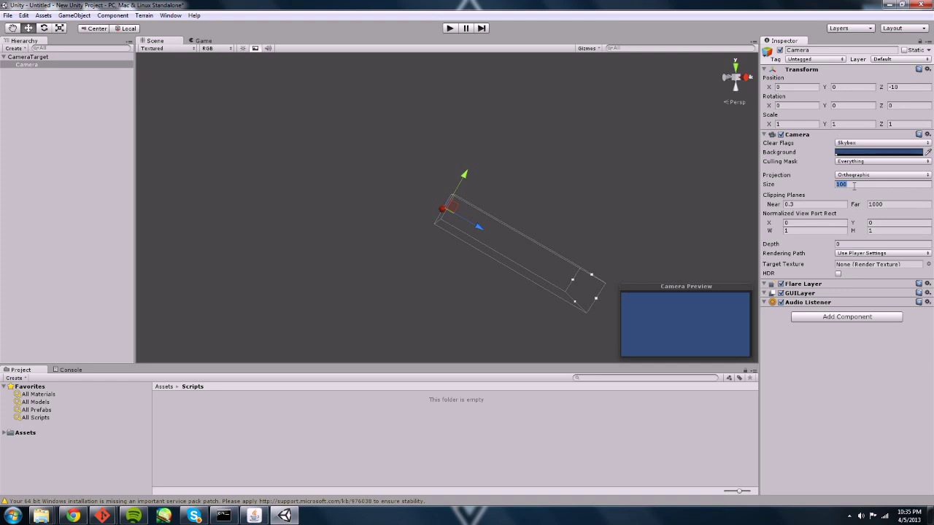
{"action": "type", "text": "10"}
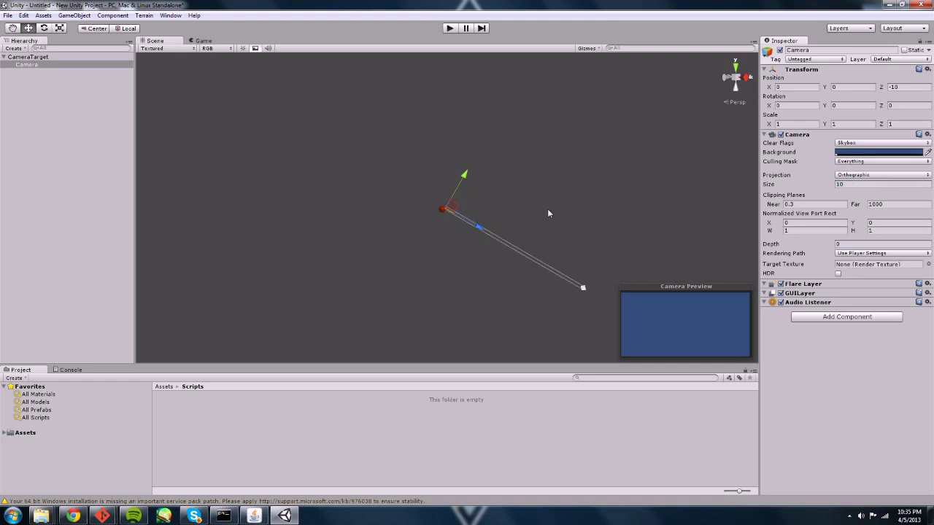
{"action": "left_click_drag", "start_coordinate": [471, 270], "coordinate": [554, 282], "text": "alt"}
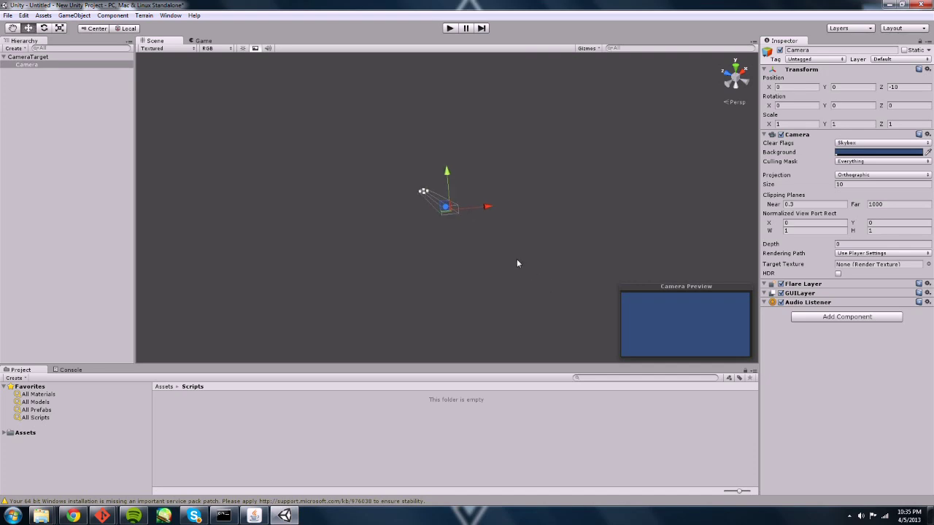
{"action": "scroll", "coordinate": [518, 255], "scroll_direction": "up", "scroll_amount": 5}
{"action": "left_click_drag", "start_coordinate": [515, 254], "coordinate": [386, 264], "text": "alt"}
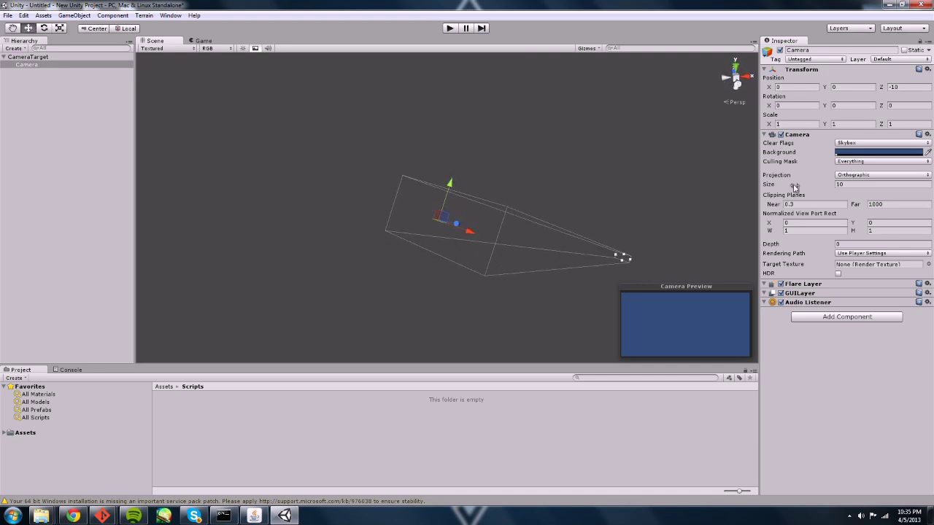
{"action": "left_click", "coordinate": [903, 204]}
{"action": "type", "text": "50"}
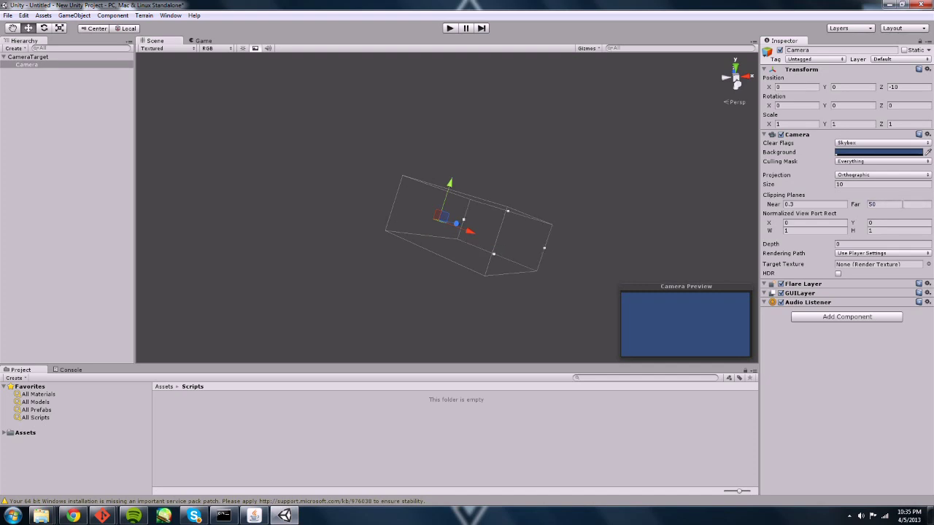
{"action": "left_click_drag", "start_coordinate": [608, 186], "coordinate": [592, 220], "text": "alt"}
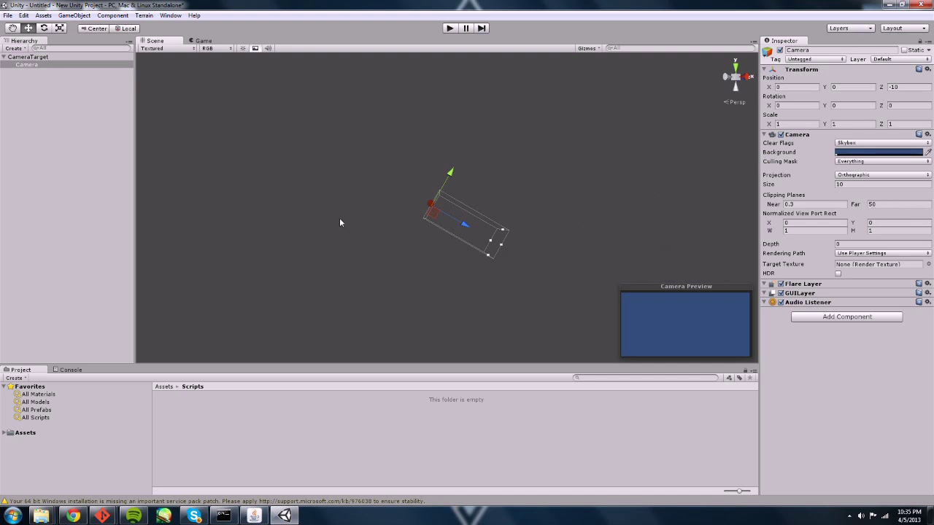
Clear the selection and add a Cube to the scene.
{"action": "left_click", "coordinate": [66, 131]}
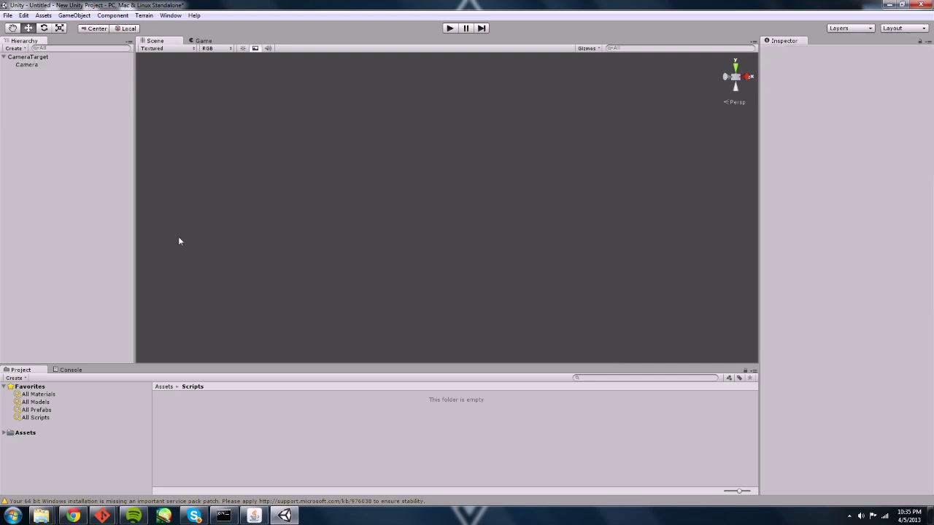
{"action": "left_click", "coordinate": [37, 64]}
{"action": "left_click", "coordinate": [32, 56]}
{"action": "left_click", "coordinate": [46, 76]}
{"action": "left_click", "coordinate": [75, 16]}
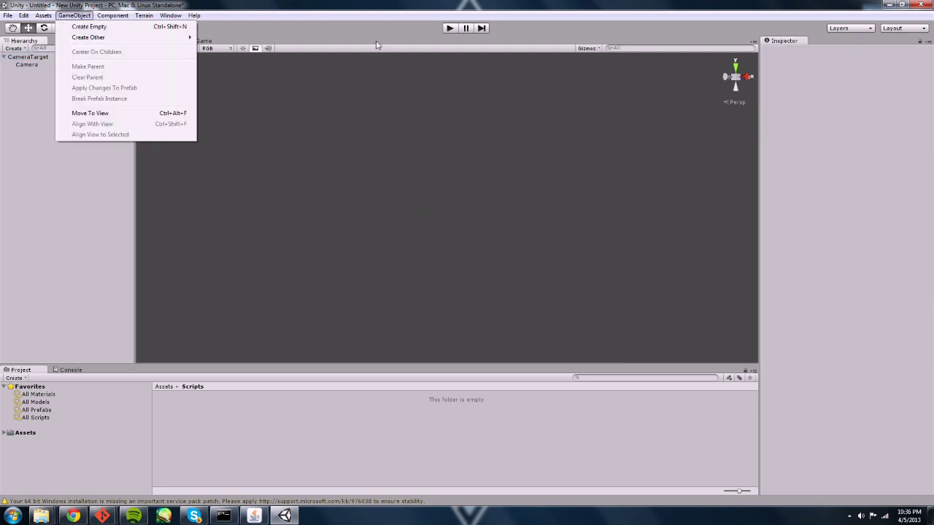
{"action": "mouse_move", "coordinate": [155, 38]}
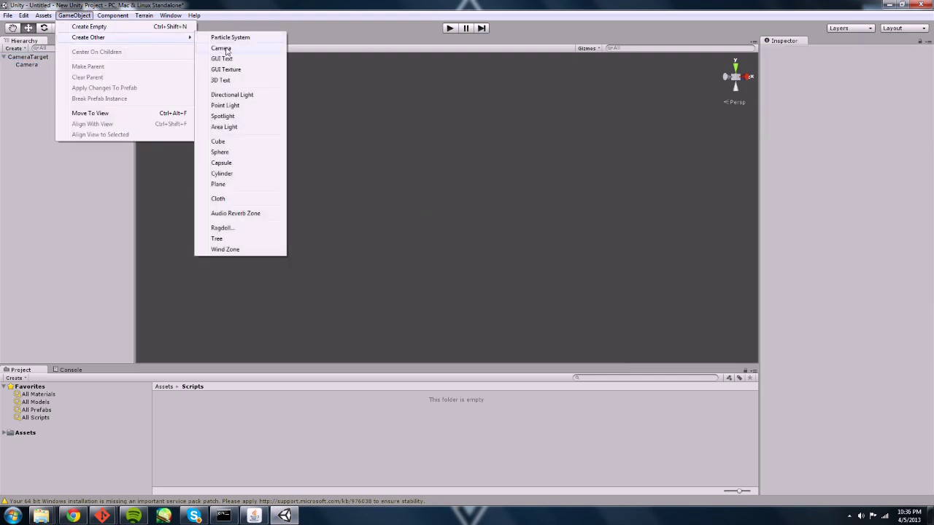
{"action": "left_click", "coordinate": [234, 142]}
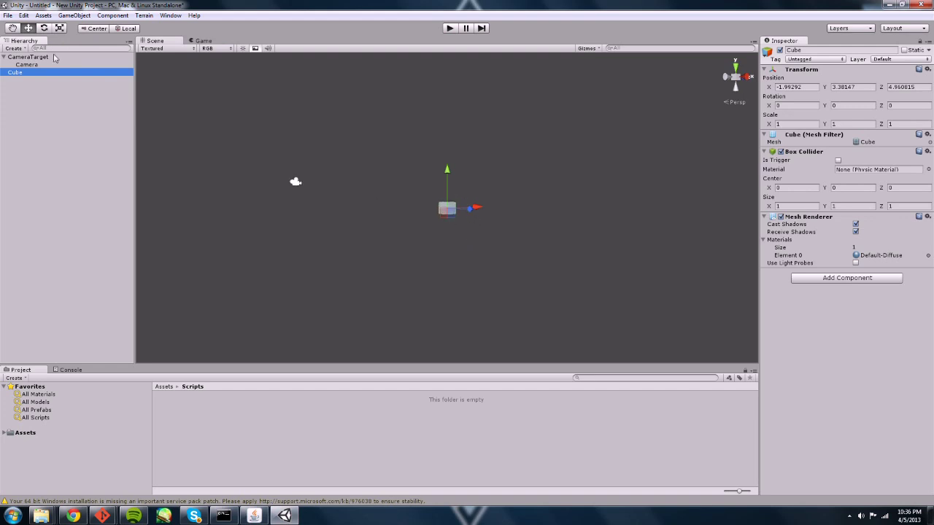
Select the Camera to preview the new Cube in the Camera Preview.
{"action": "left_click", "coordinate": [26, 64]}
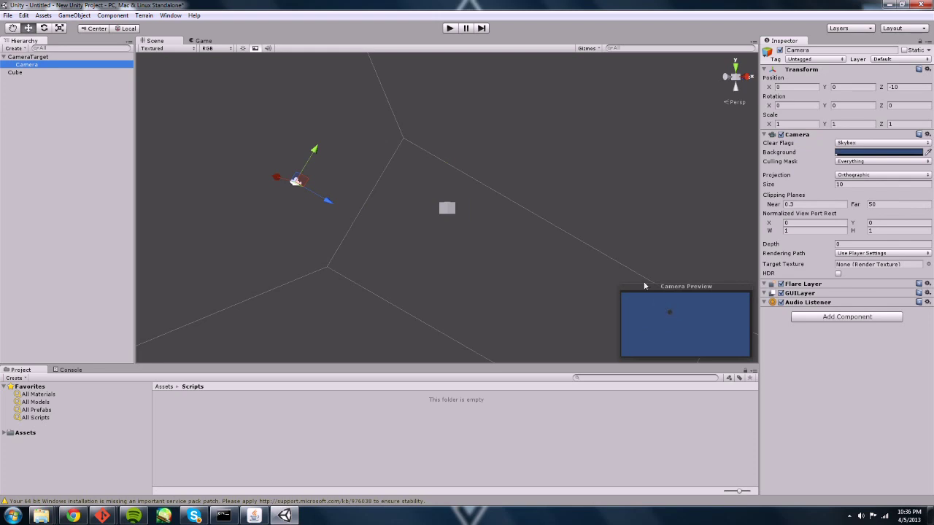
{"action": "left_click", "coordinate": [53, 176]}
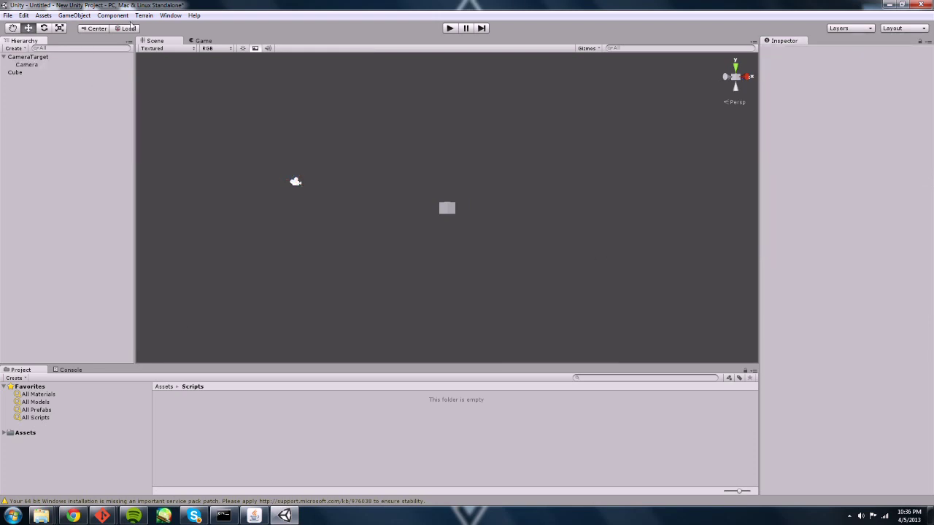
{"action": "left_click", "coordinate": [112, 15]}
Add a Point Light and move it above and beside the cube, near 1.25, 5.66, 2.33.
{"action": "mouse_move", "coordinate": [74, 16]}
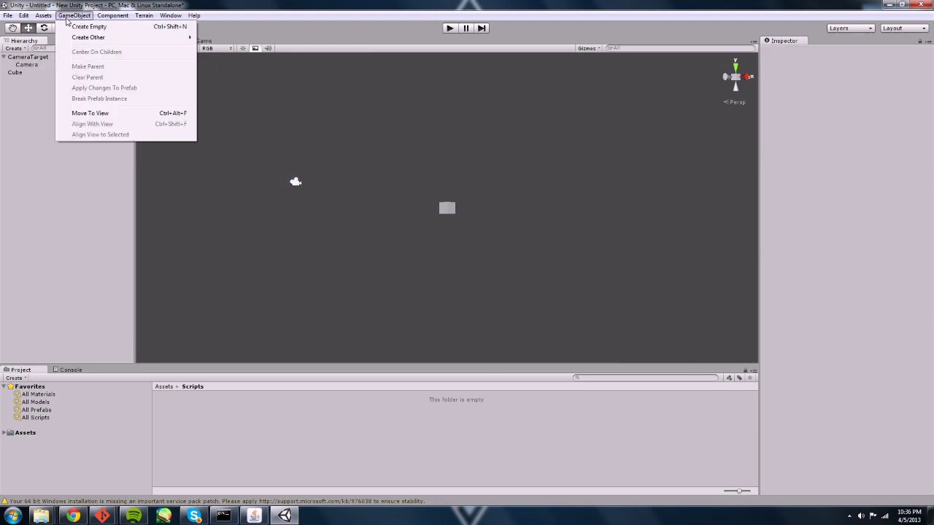
{"action": "mouse_move", "coordinate": [175, 37]}
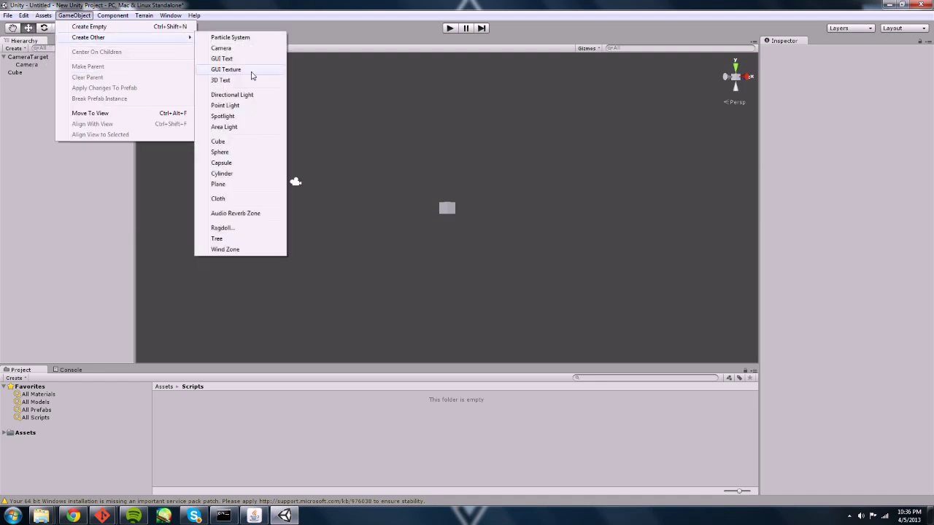
{"action": "left_click", "coordinate": [225, 105]}
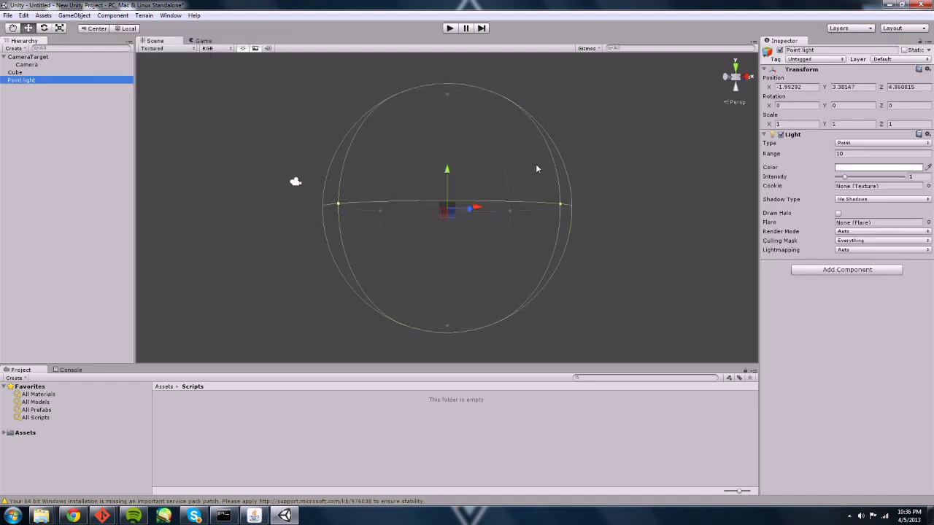
{"action": "left_click_drag", "start_coordinate": [449, 173], "coordinate": [449, 146]}
{"action": "mouse_move", "coordinate": [475, 182]}
{"action": "left_mouse_down"}
{"action": "mouse_move", "coordinate": [465, 184]}
{"action": "mouse_move", "coordinate": [506, 190]}
{"action": "mouse_move", "coordinate": [476, 184]}
{"action": "left_mouse_up"}
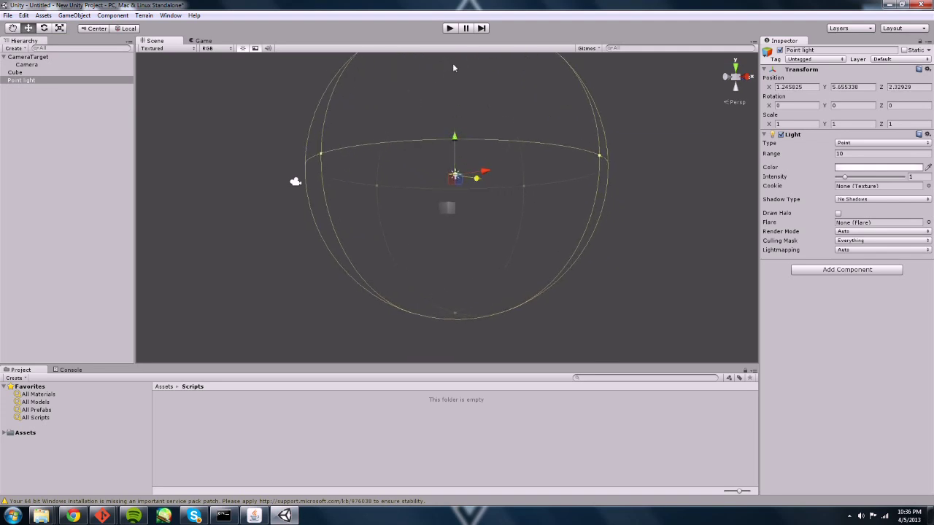
Play-test the scene to check the point light's lighting, then stop play mode.
{"action": "left_click", "coordinate": [450, 29]}
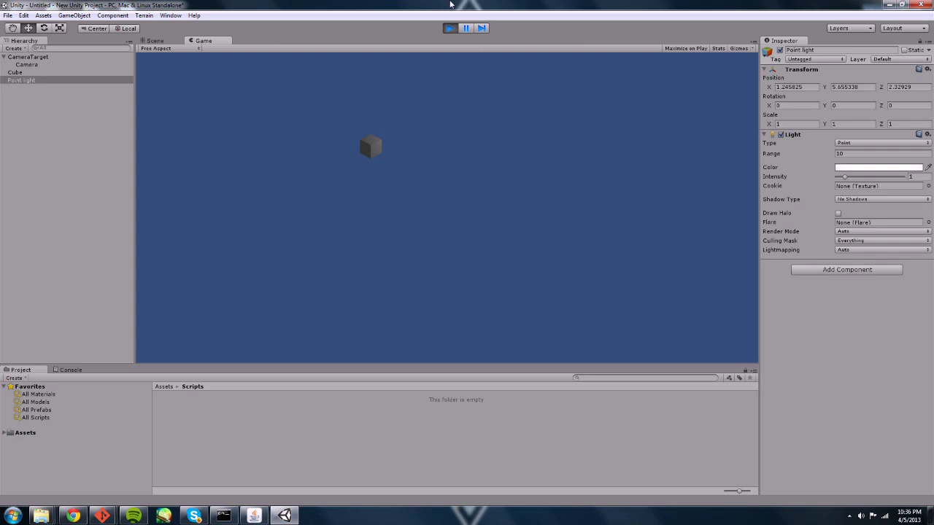
{"action": "left_click", "coordinate": [449, 29]}
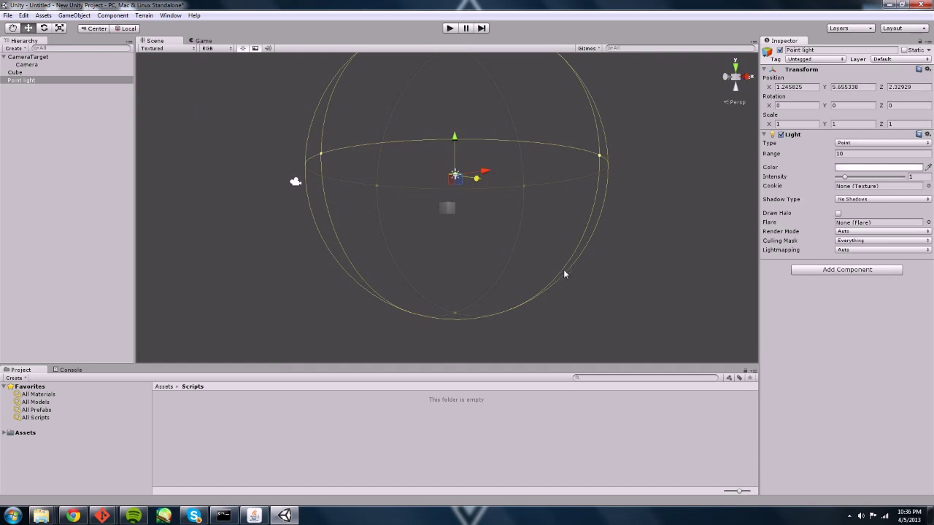
{"action": "scroll", "coordinate": [576, 264], "scroll_direction": "down", "scroll_amount": 5}
From the top view, duplicate the cube and shift the copy one unit along X.
{"action": "left_click", "coordinate": [736, 65]}
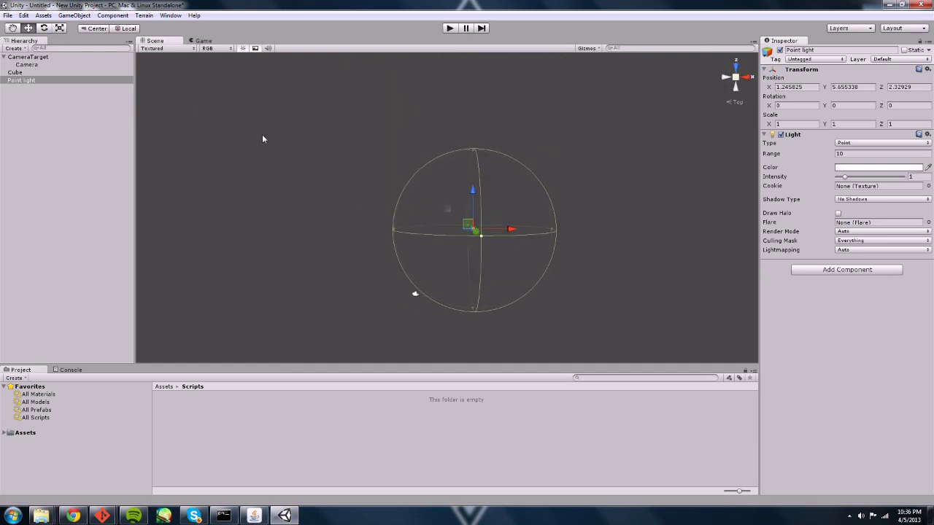
{"action": "left_click", "coordinate": [17, 73]}
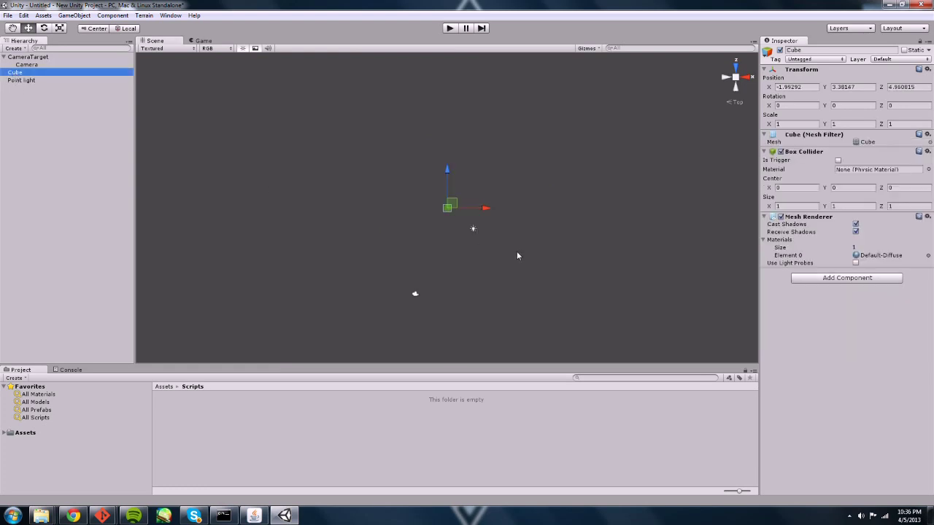
{"action": "key", "text": "ctrl+d"}
{"action": "left_click_drag", "start_coordinate": [485, 210], "coordinate": [495, 210]}
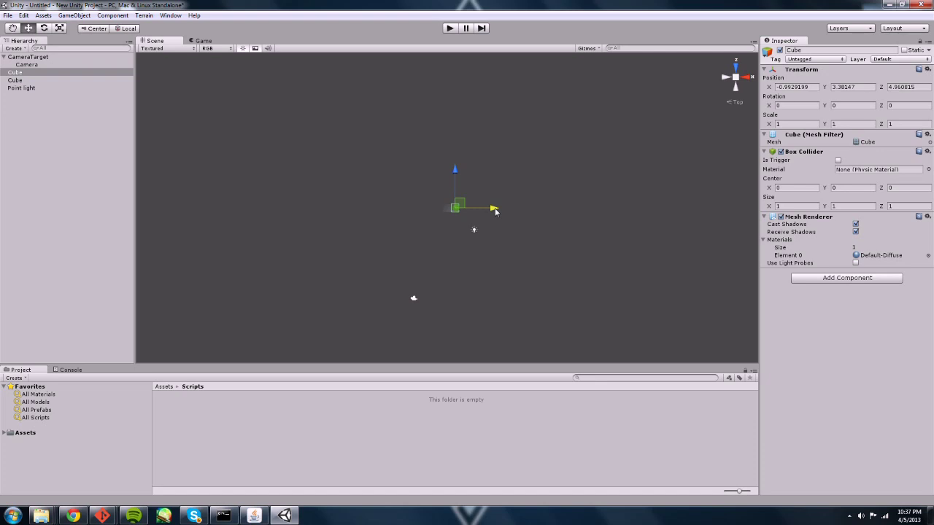
Move the first cube to about X 3, Y -0.62, Z 8.96 and run the game.
{"action": "left_click", "coordinate": [29, 66]}
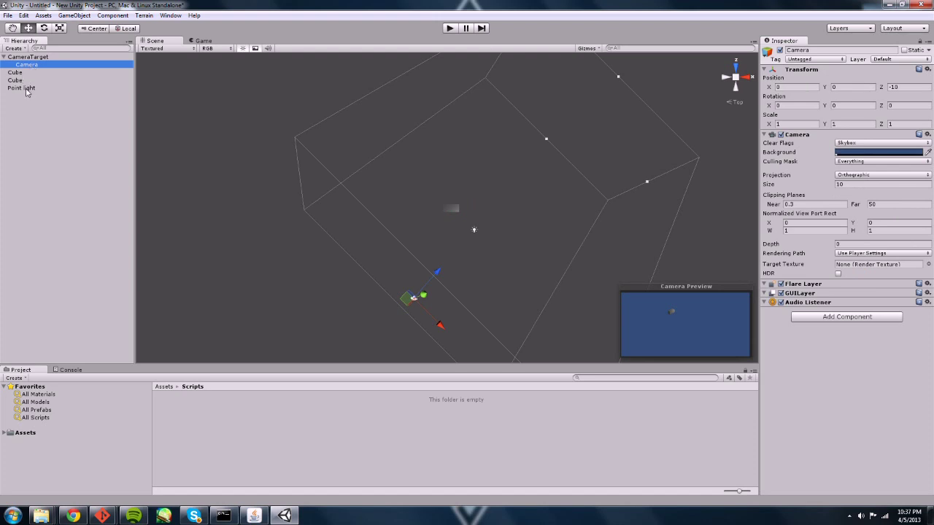
{"action": "left_click", "coordinate": [17, 80]}
{"action": "left_click", "coordinate": [17, 73]}
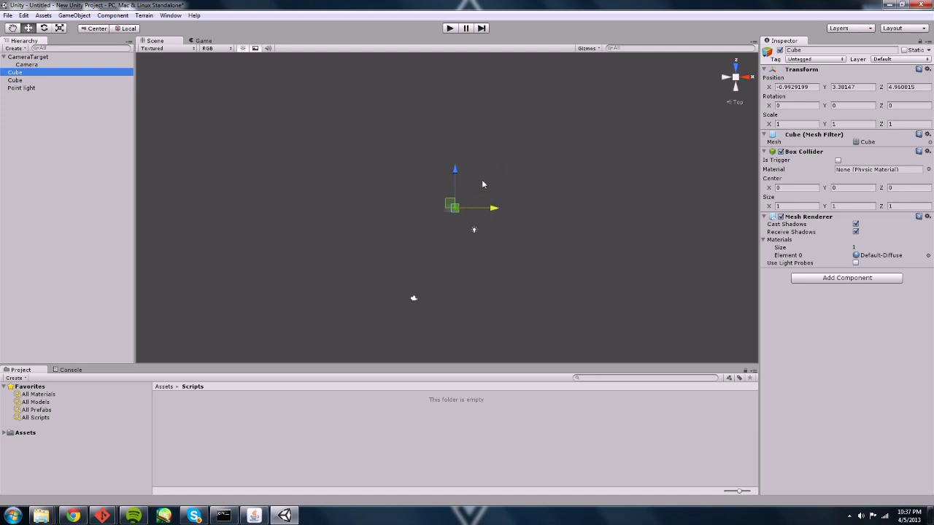
{"action": "left_click_drag", "start_coordinate": [454, 172], "coordinate": [469, 143]}
{"action": "left_click_drag", "start_coordinate": [513, 179], "coordinate": [527, 178]}
{"action": "left_click", "coordinate": [736, 65]}
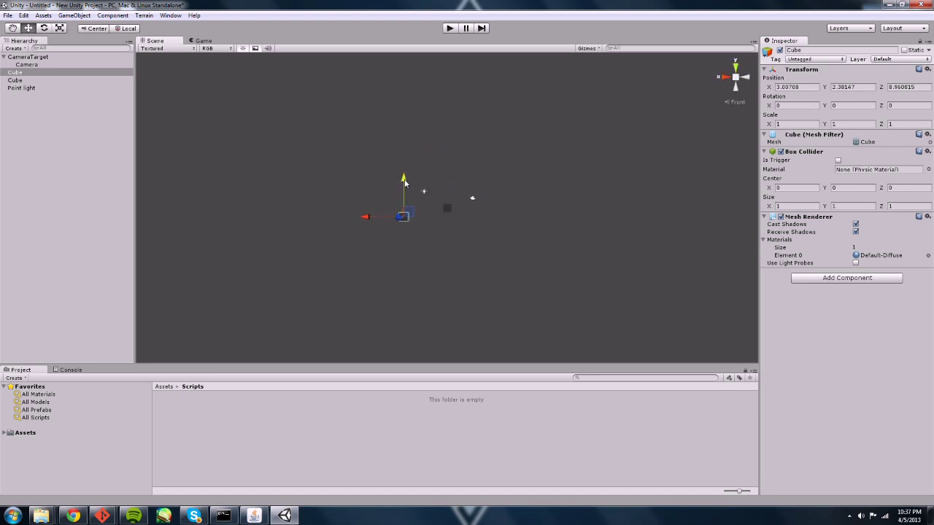
{"action": "left_click_drag", "start_coordinate": [405, 182], "coordinate": [407, 208]}
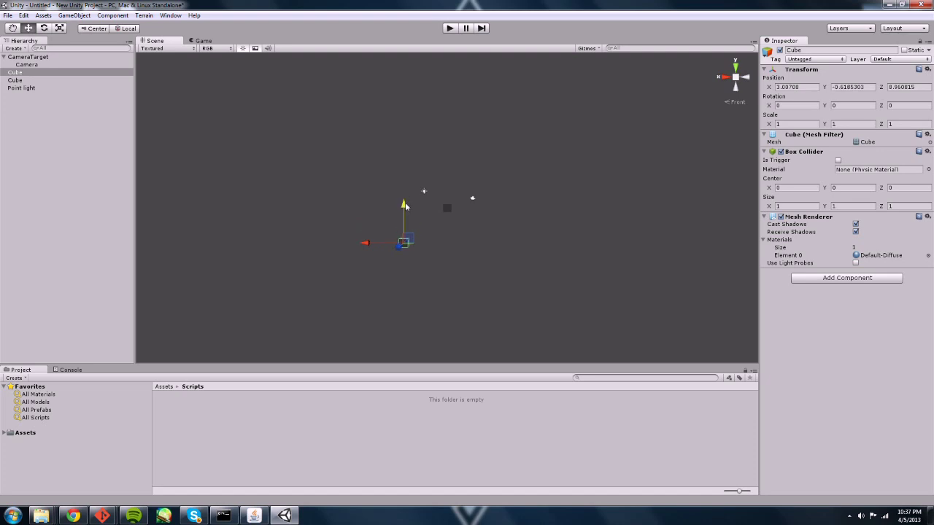
{"action": "left_click", "coordinate": [458, 27]}
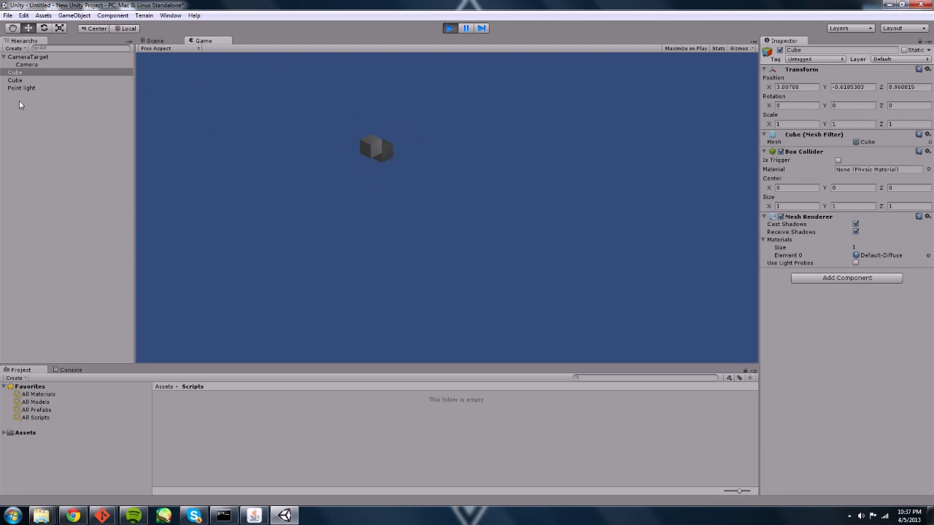
{"action": "left_click", "coordinate": [449, 27]}
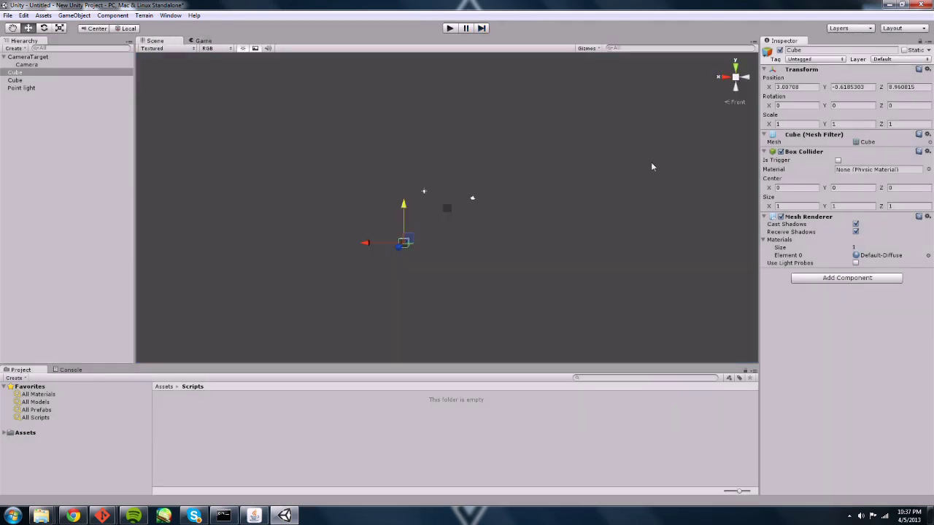
{"action": "scroll", "coordinate": [479, 237], "scroll_direction": "up", "scroll_amount": 5}
{"action": "scroll", "coordinate": [468, 238], "scroll_direction": "down", "scroll_amount": 2}
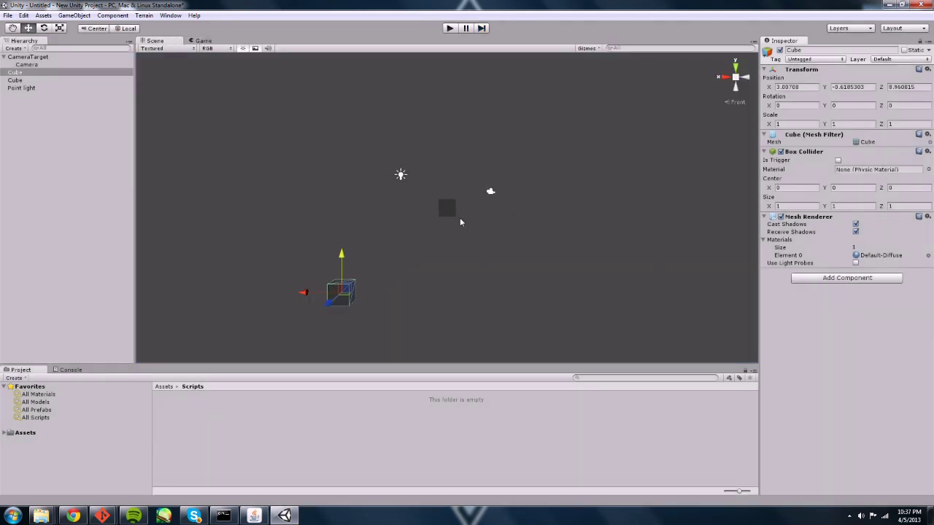
{"action": "left_click", "coordinate": [446, 208]}
{"action": "scroll", "coordinate": [365, 251], "scroll_direction": "down", "scroll_amount": 4}
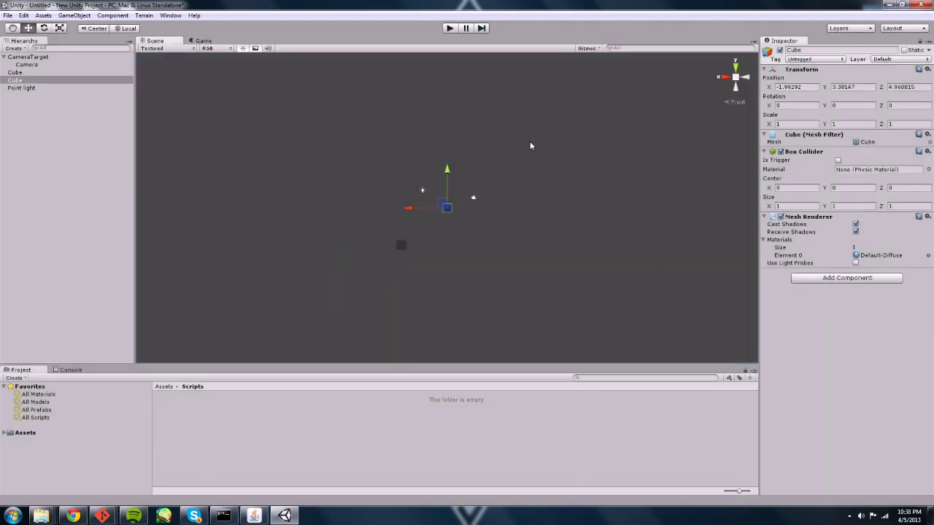
{"action": "scroll", "coordinate": [533, 152], "scroll_direction": "down", "scroll_amount": 3}
{"action": "scroll", "coordinate": [542, 171], "scroll_direction": "up", "scroll_amount": 4}
{"action": "scroll", "coordinate": [539, 183], "scroll_direction": "up", "scroll_amount": 1}
{"action": "left_click_drag", "start_coordinate": [496, 255], "coordinate": [484, 209], "text": "alt"}
Switch the scene view to orthographic projection.
{"action": "left_click", "coordinate": [464, 222]}
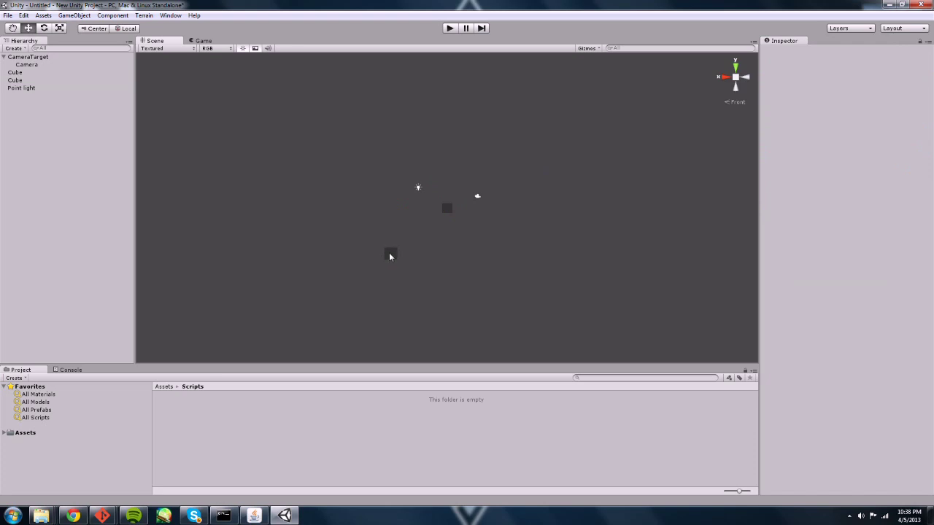
{"action": "left_click", "coordinate": [390, 252]}
{"action": "left_click", "coordinate": [447, 213], "text": "shift"}
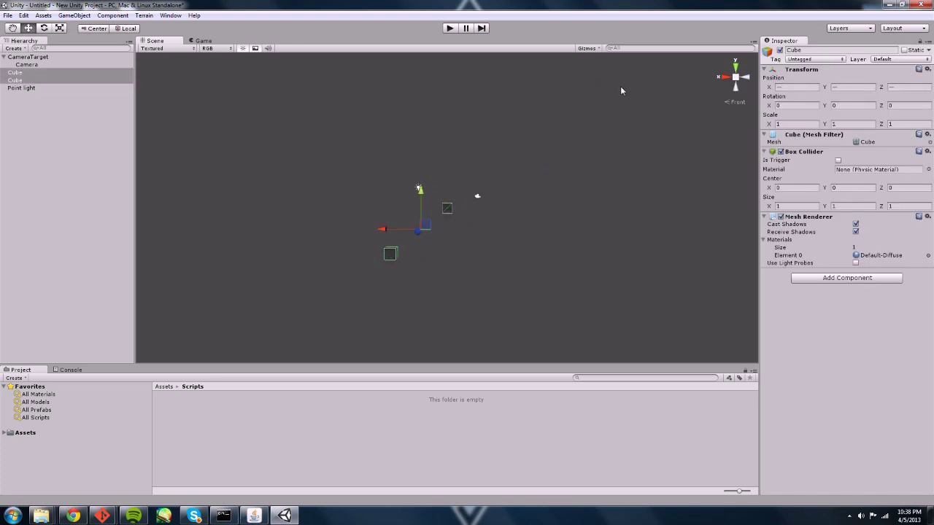
{"action": "left_click", "coordinate": [596, 122]}
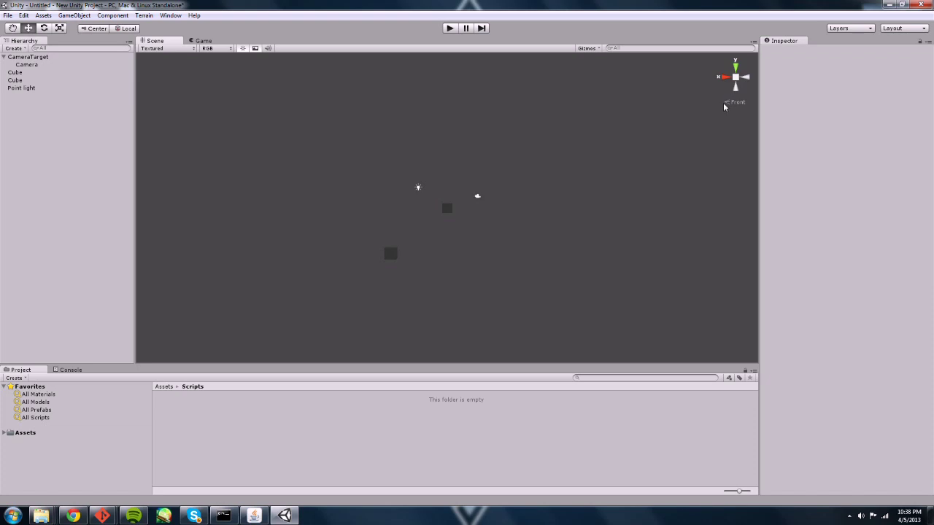
{"action": "left_click", "coordinate": [728, 105]}
Zoom in on both cubes and play-test the game to compare it with the scene.
{"action": "left_click", "coordinate": [397, 248]}
{"action": "left_click", "coordinate": [445, 210], "text": "shift"}
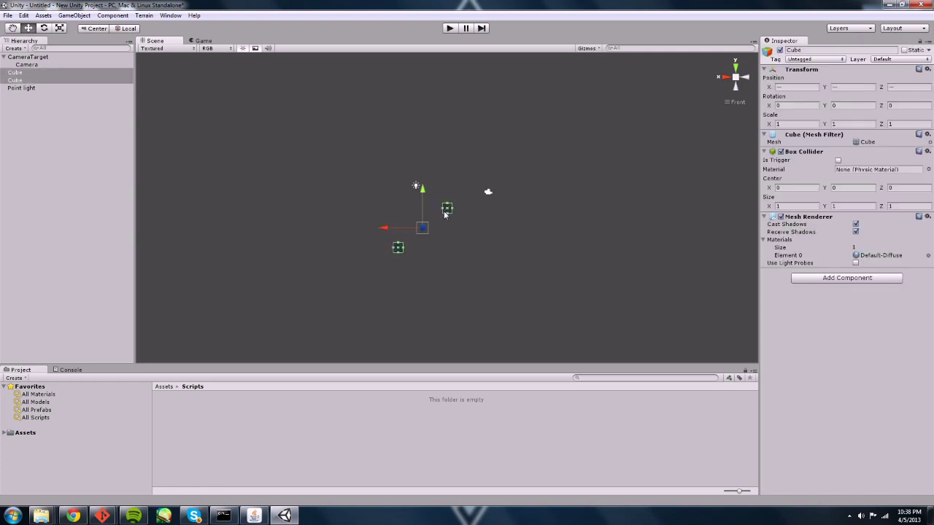
{"action": "left_click", "coordinate": [457, 232]}
{"action": "scroll", "coordinate": [438, 186], "scroll_direction": "up", "scroll_amount": 2}
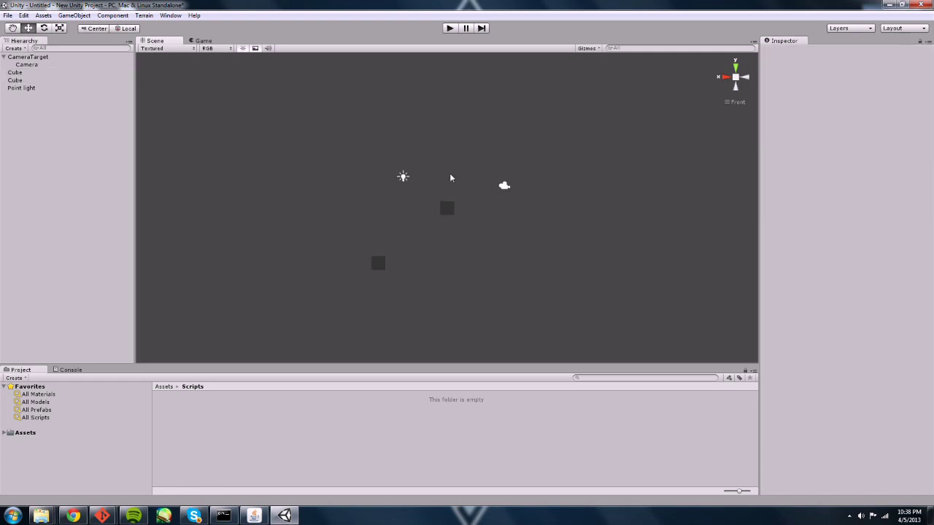
{"action": "scroll", "coordinate": [450, 177], "scroll_direction": "up", "scroll_amount": 2}
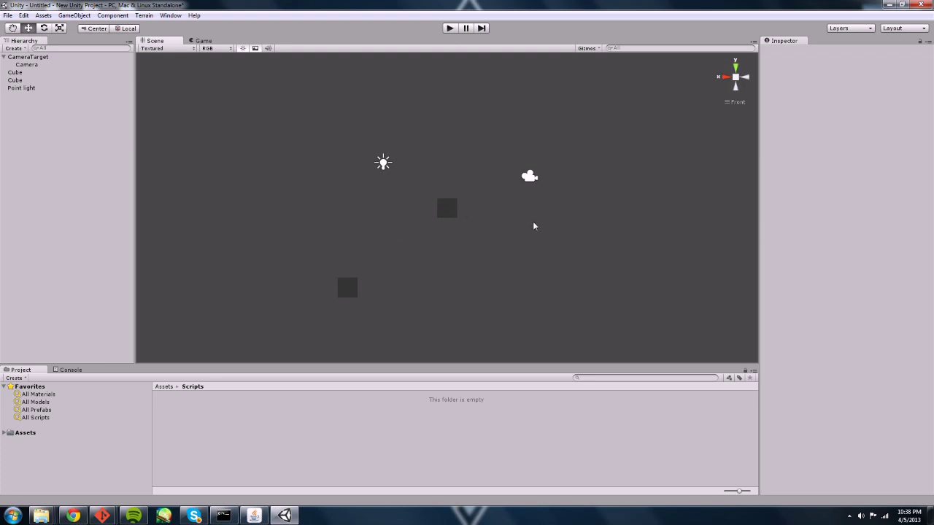
{"action": "left_click", "coordinate": [449, 27]}
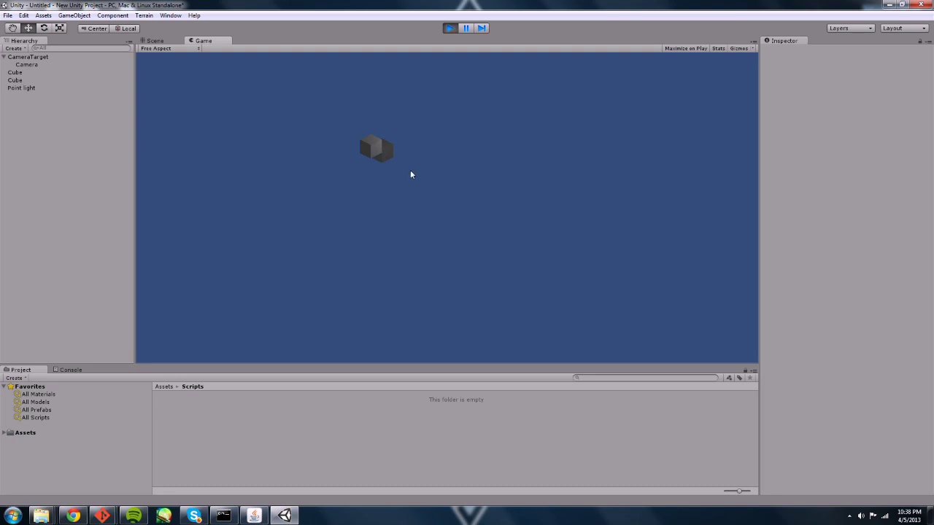
{"action": "left_click", "coordinate": [450, 27]}
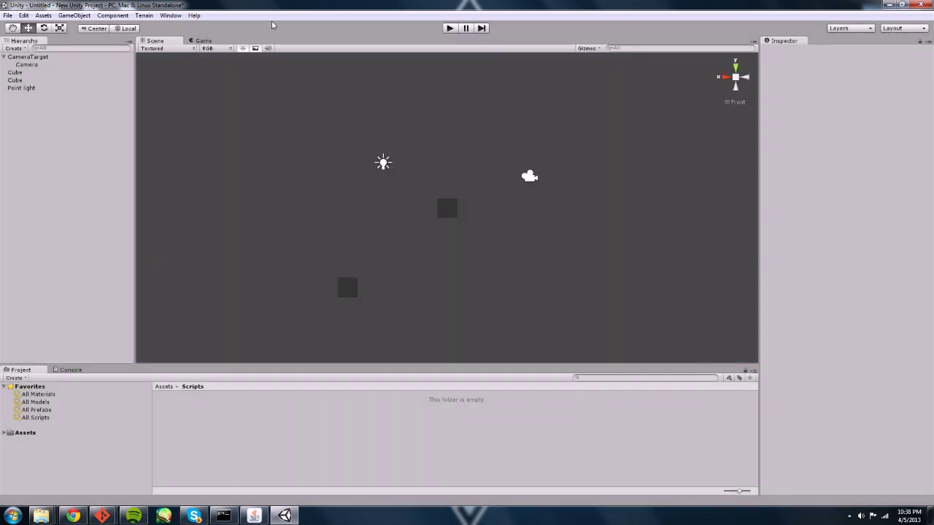
Align the scene view to the CameraTarget's isometric angle.
{"action": "left_click", "coordinate": [27, 56]}
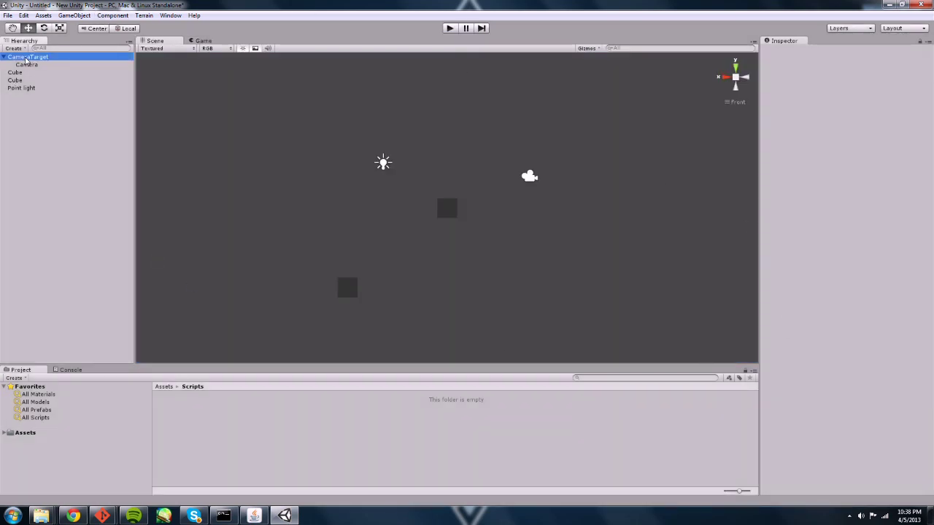
{"action": "left_click", "coordinate": [113, 15]}
{"action": "mouse_move", "coordinate": [74, 16]}
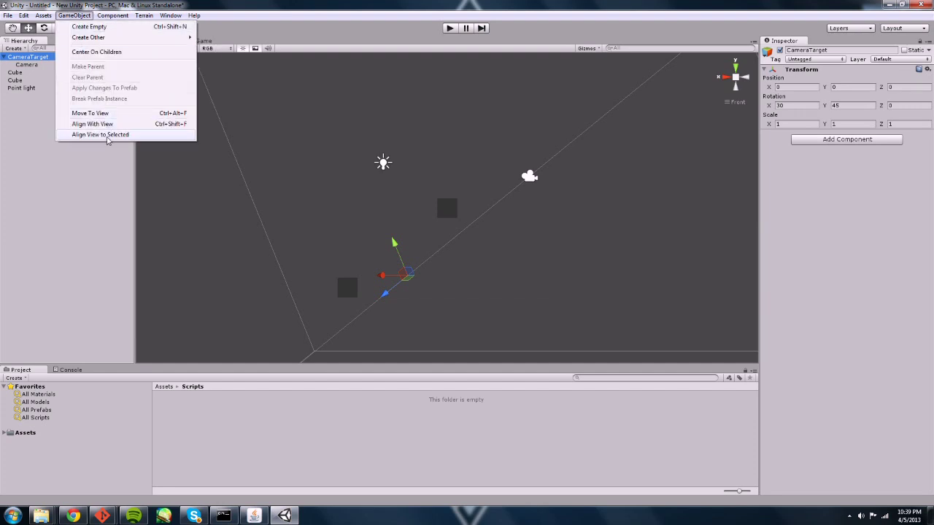
{"action": "left_click", "coordinate": [107, 138]}
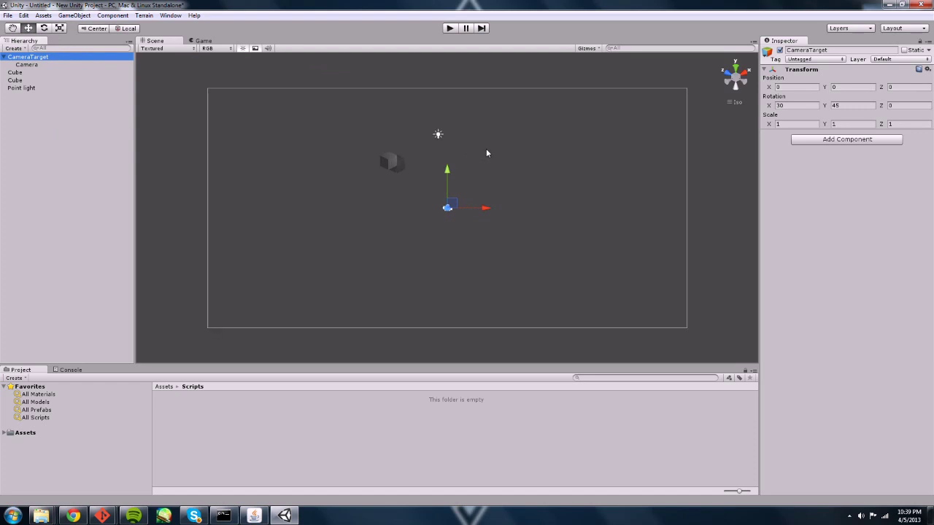
Delete one of the cubes and select the remaining one.
{"action": "left_click", "coordinate": [402, 167]}
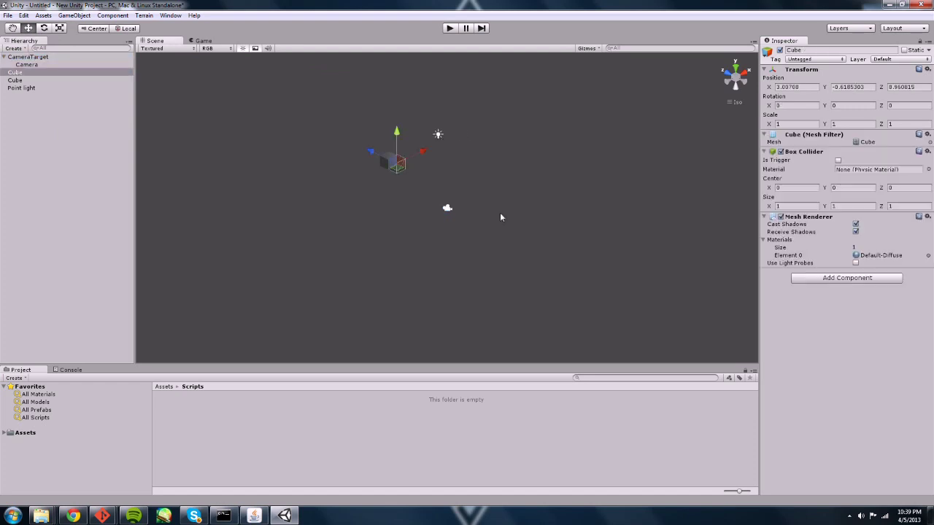
{"action": "left_click", "coordinate": [392, 158]}
{"action": "left_click", "coordinate": [401, 170]}
{"action": "key", "text": "Delete"}
{"action": "left_click", "coordinate": [19, 74]}
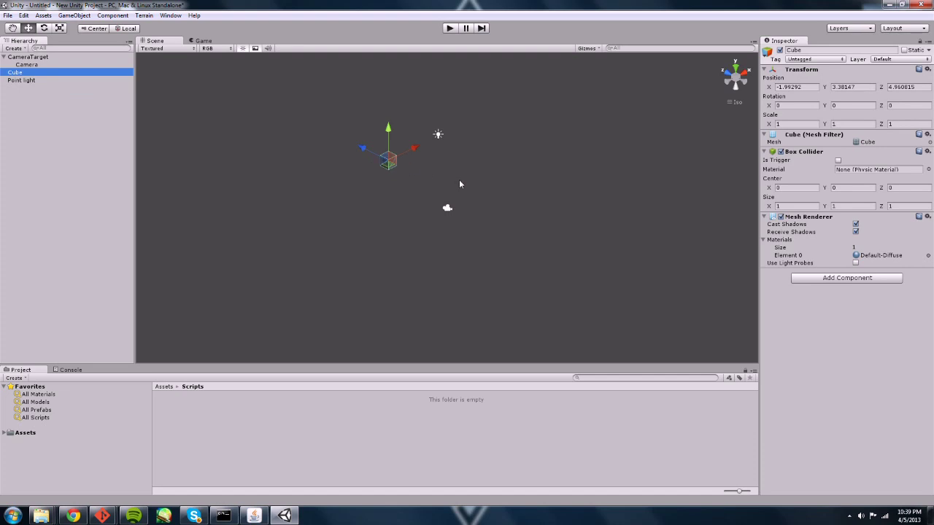
Duplicate the cube into a bottom row, snapping each copy one unit along Z or X.
{"action": "key", "text": "ctrl+d"}
{"action": "left_click_drag", "start_coordinate": [362, 151], "coordinate": [372, 157]}
{"action": "scroll", "coordinate": [370, 180], "scroll_direction": "up", "scroll_amount": 3}
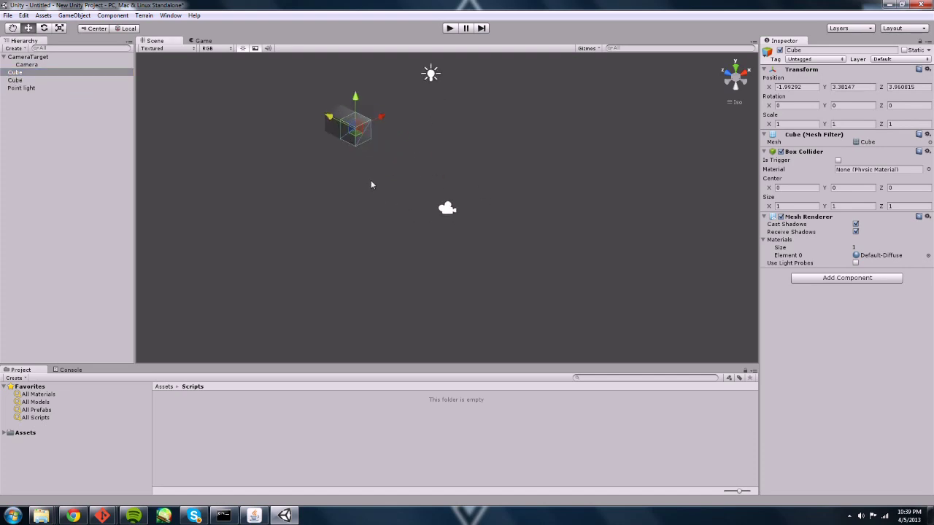
{"action": "middle_click_drag", "start_coordinate": [445, 145], "coordinate": [529, 233]}
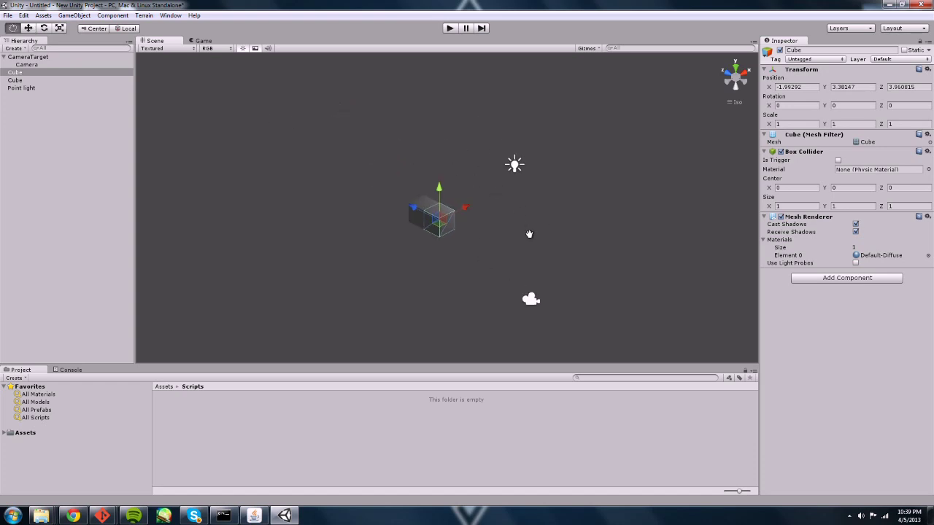
{"action": "scroll", "coordinate": [544, 248], "scroll_direction": "up", "scroll_amount": 4}
{"action": "key", "text": "ctrl+d"}
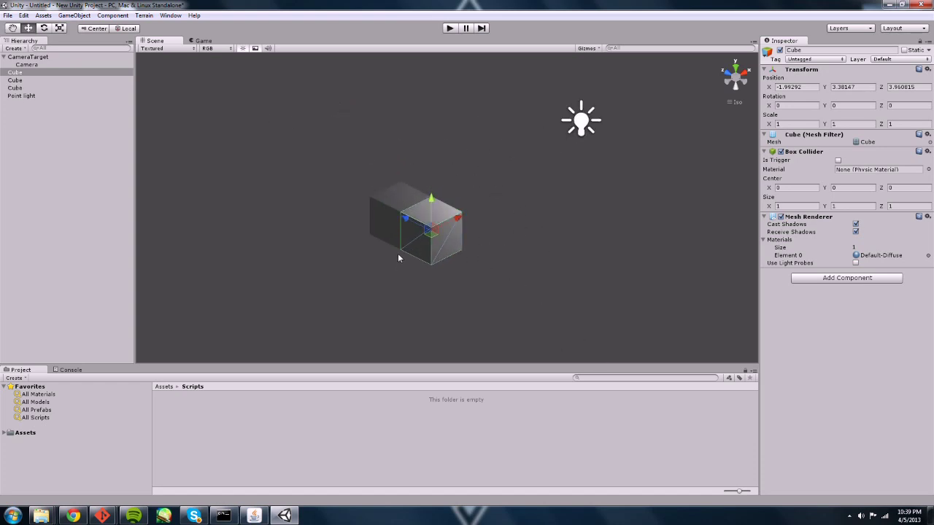
{"action": "left_click_drag", "start_coordinate": [468, 215], "coordinate": [500, 200], "text": "ctrl"}
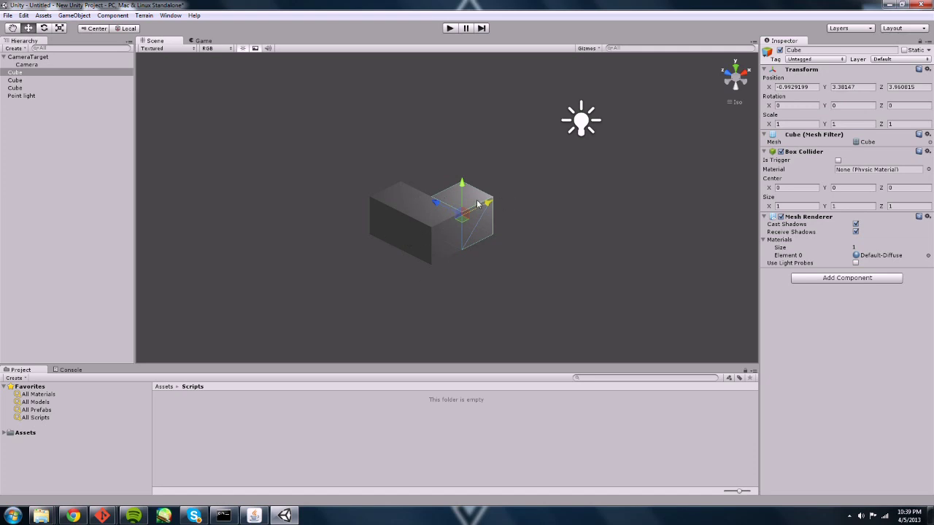
{"action": "key", "text": "ctrl+d"}
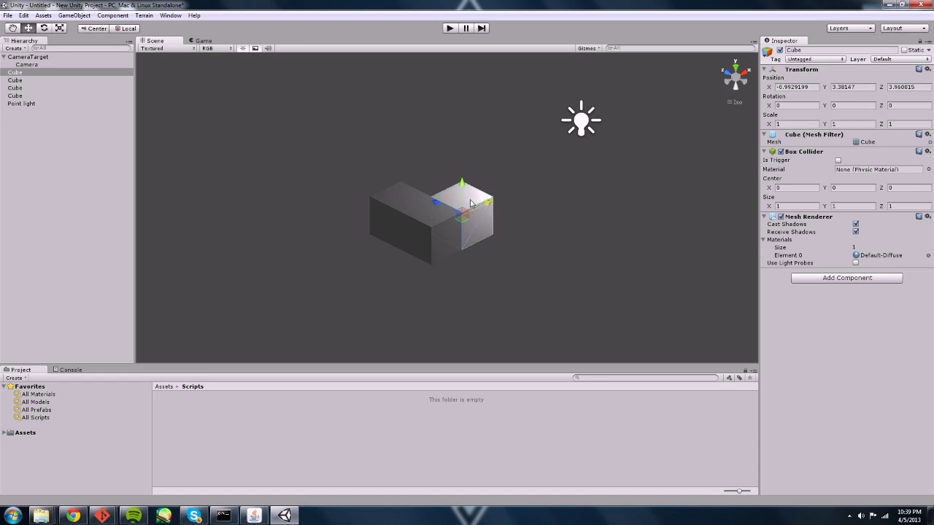
{"action": "left_click_drag", "start_coordinate": [438, 203], "coordinate": [453, 215], "text": "ctrl"}
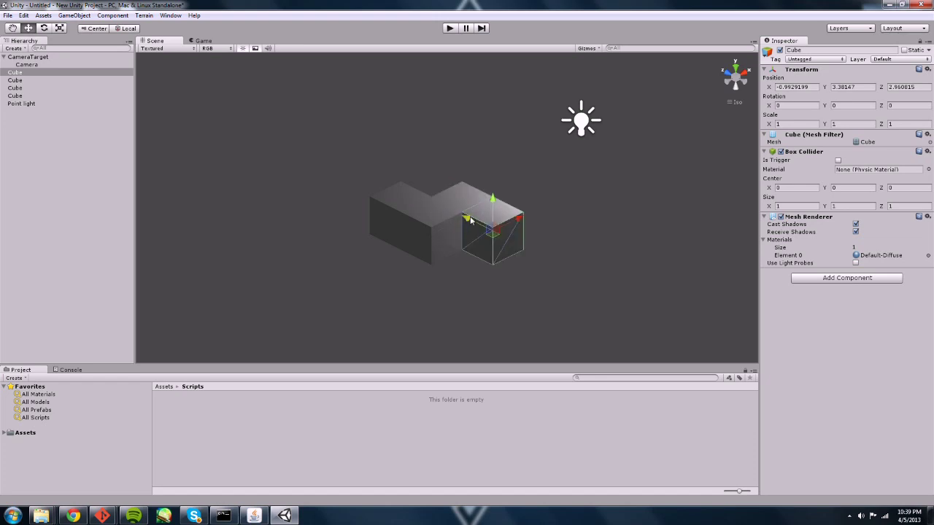
{"action": "key", "text": "ctrl+d"}
{"action": "left_click_drag", "start_coordinate": [517, 221], "coordinate": [543, 210], "text": "ctrl"}
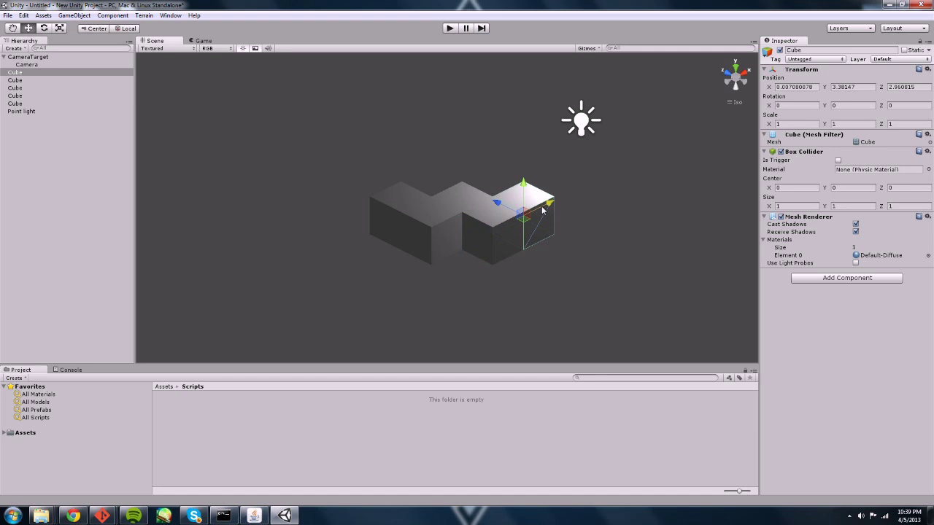
Build the raised upper row from copies stepped one unit up and along X, ending at X 2.007, Y 3.38, Z 2.96.
{"action": "key", "text": "ctrl+d"}
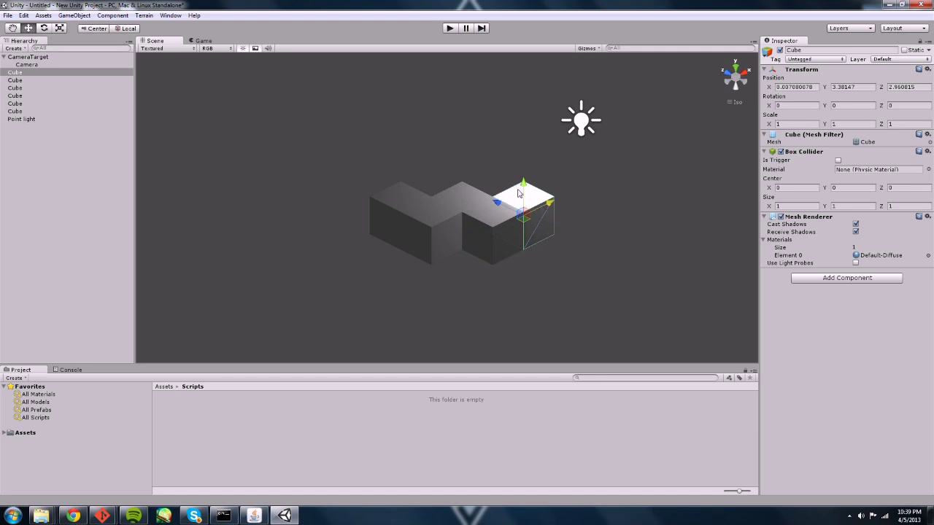
{"action": "left_click_drag", "start_coordinate": [523, 184], "coordinate": [570, 158], "text": "ctrl"}
{"action": "key", "text": "ctrl+d"}
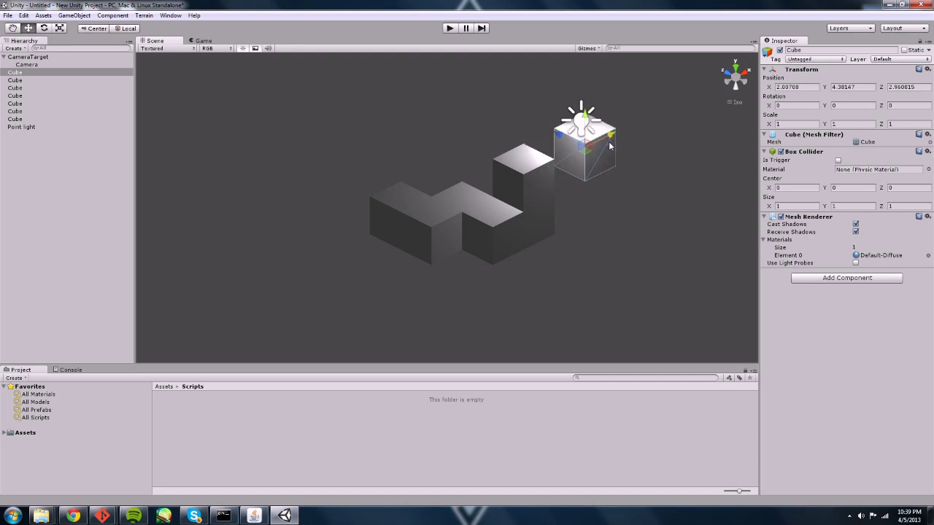
{"action": "key", "text": "ctrl+d"}
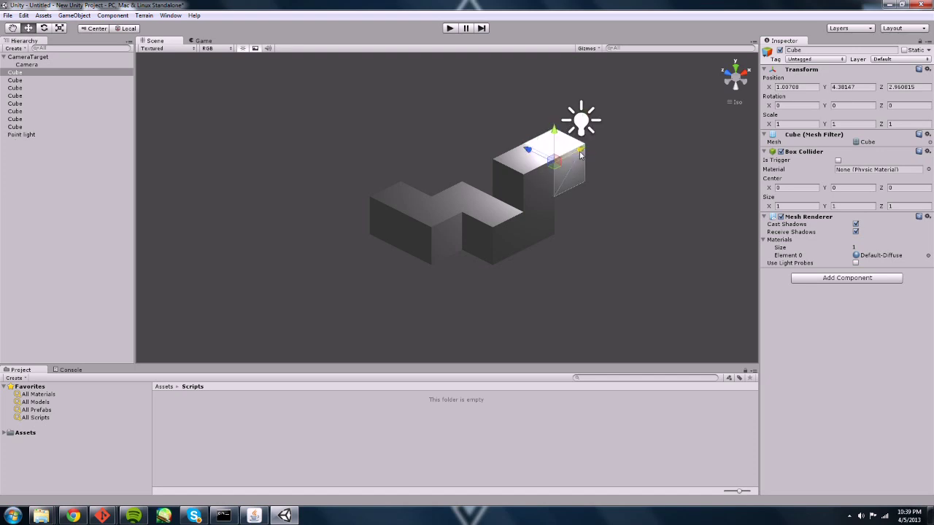
{"action": "left_click_drag", "start_coordinate": [580, 156], "coordinate": [610, 139], "text": "ctrl"}
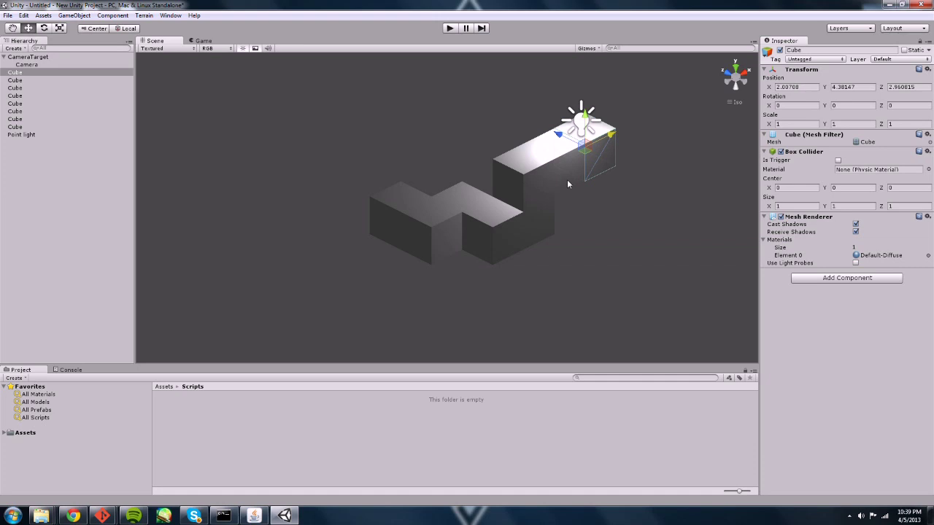
{"action": "key", "text": "ctrl+d"}
{"action": "left_click_drag", "start_coordinate": [584, 117], "coordinate": [749, 208], "text": "ctrl"}
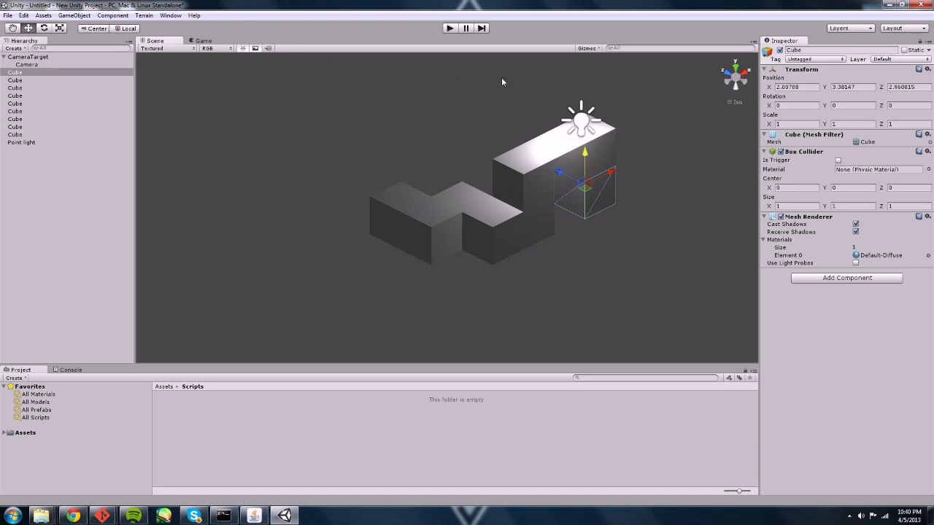
{"action": "left_click", "coordinate": [450, 29]}
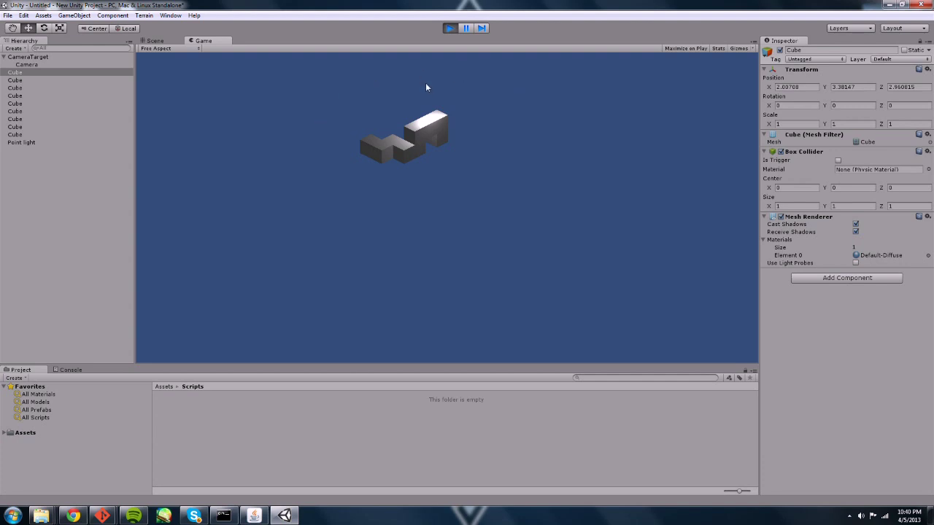
{"action": "left_click", "coordinate": [450, 29]}
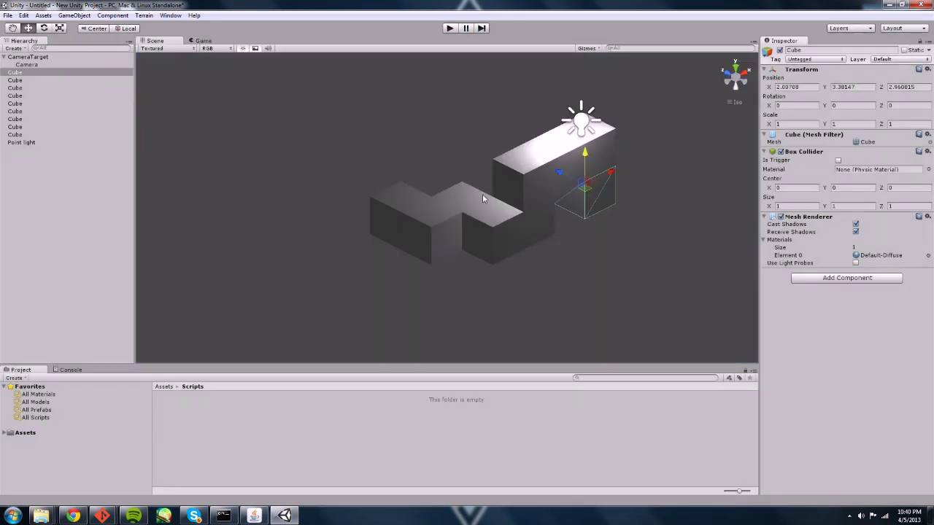
{"action": "scroll", "coordinate": [479, 194], "scroll_direction": "down", "scroll_amount": 2}
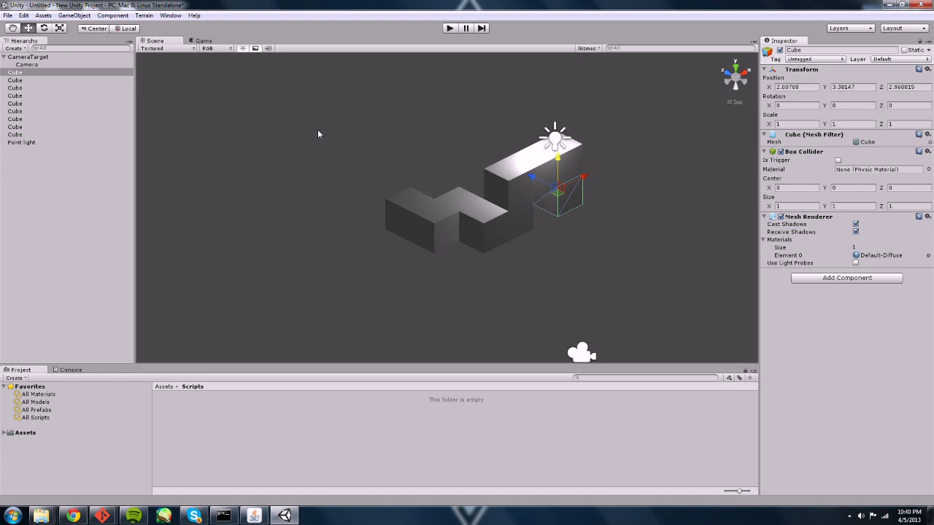
{"action": "left_click", "coordinate": [15, 134]}
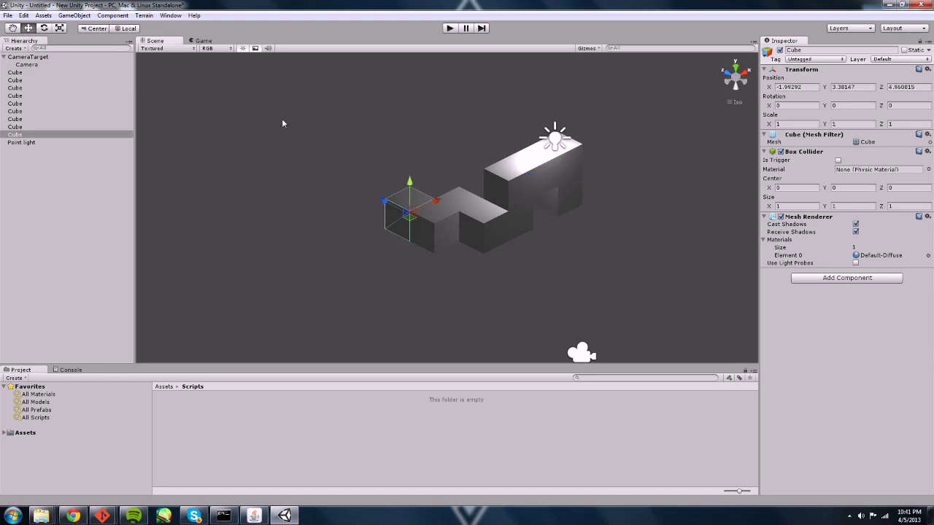